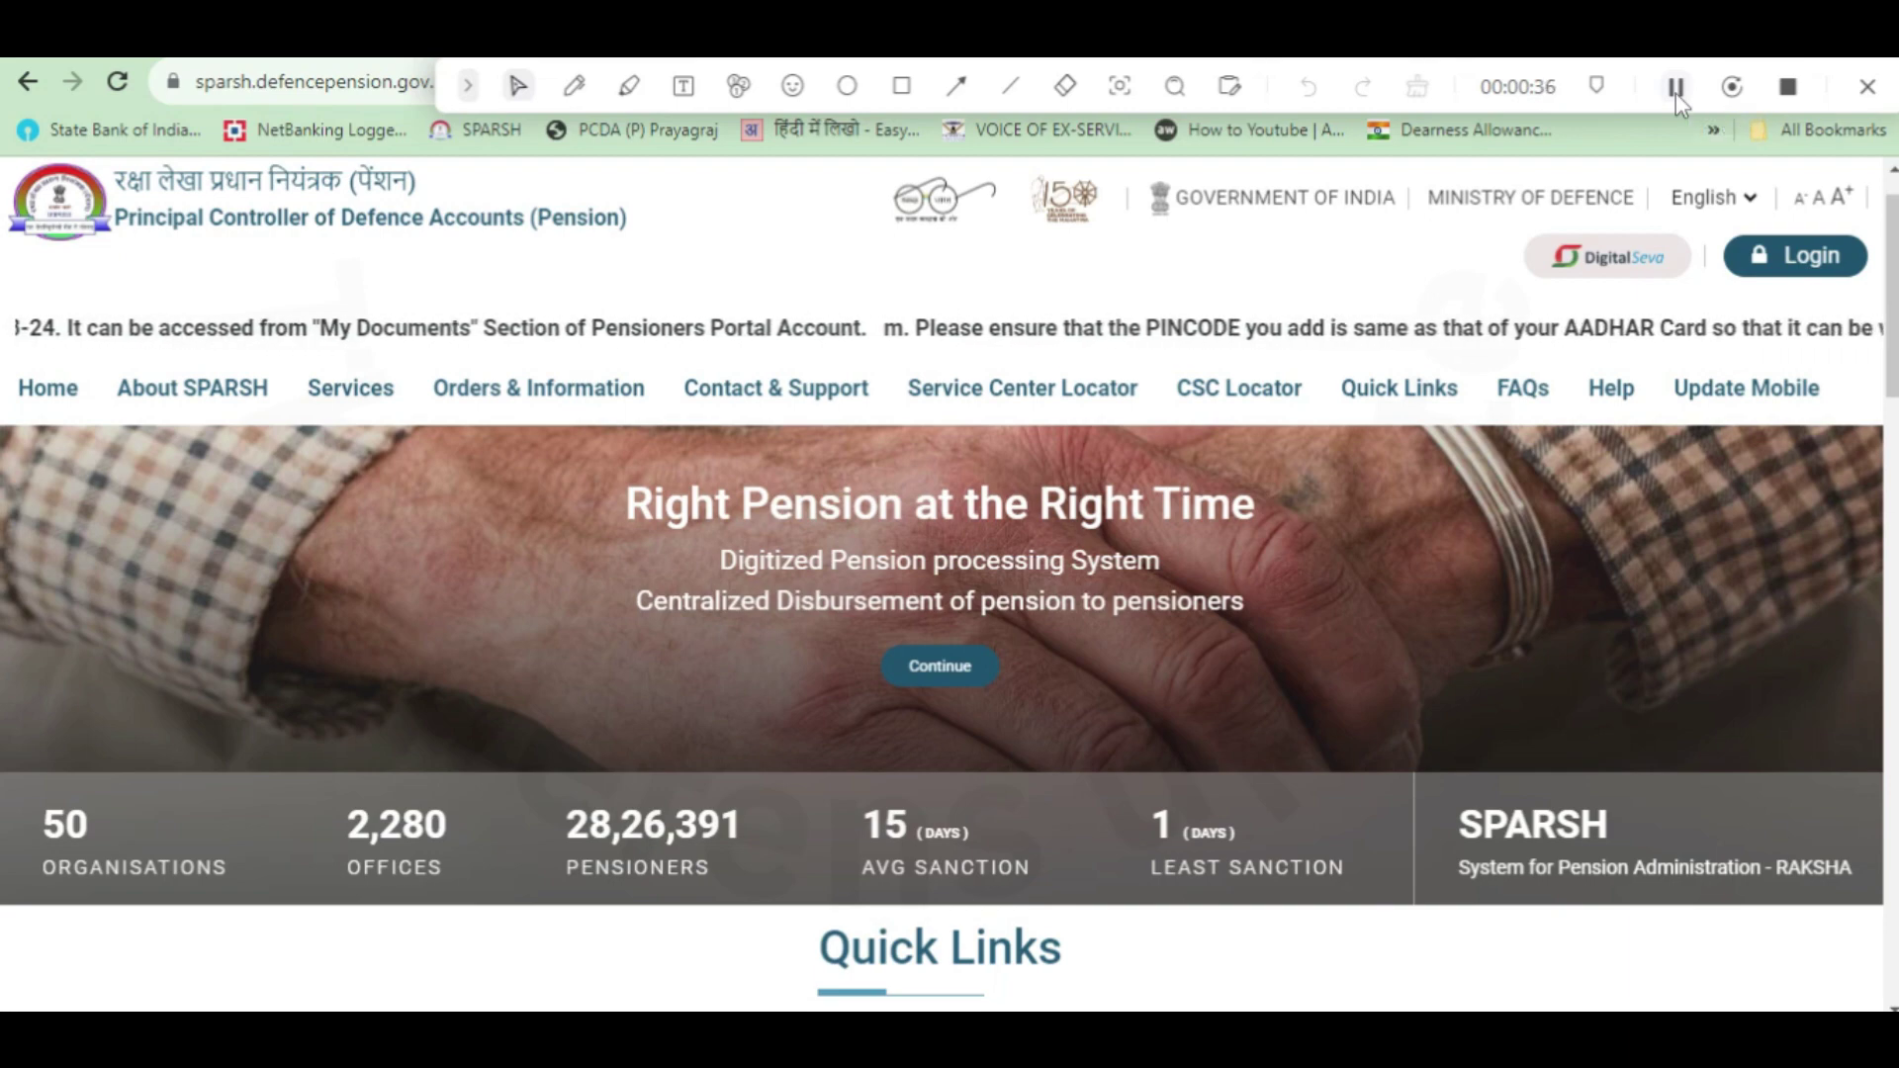
# Step: Expand Update Aadhar under View All Services and continue to its PPO verification form
pyautogui.scroll(1, 1293, 625)
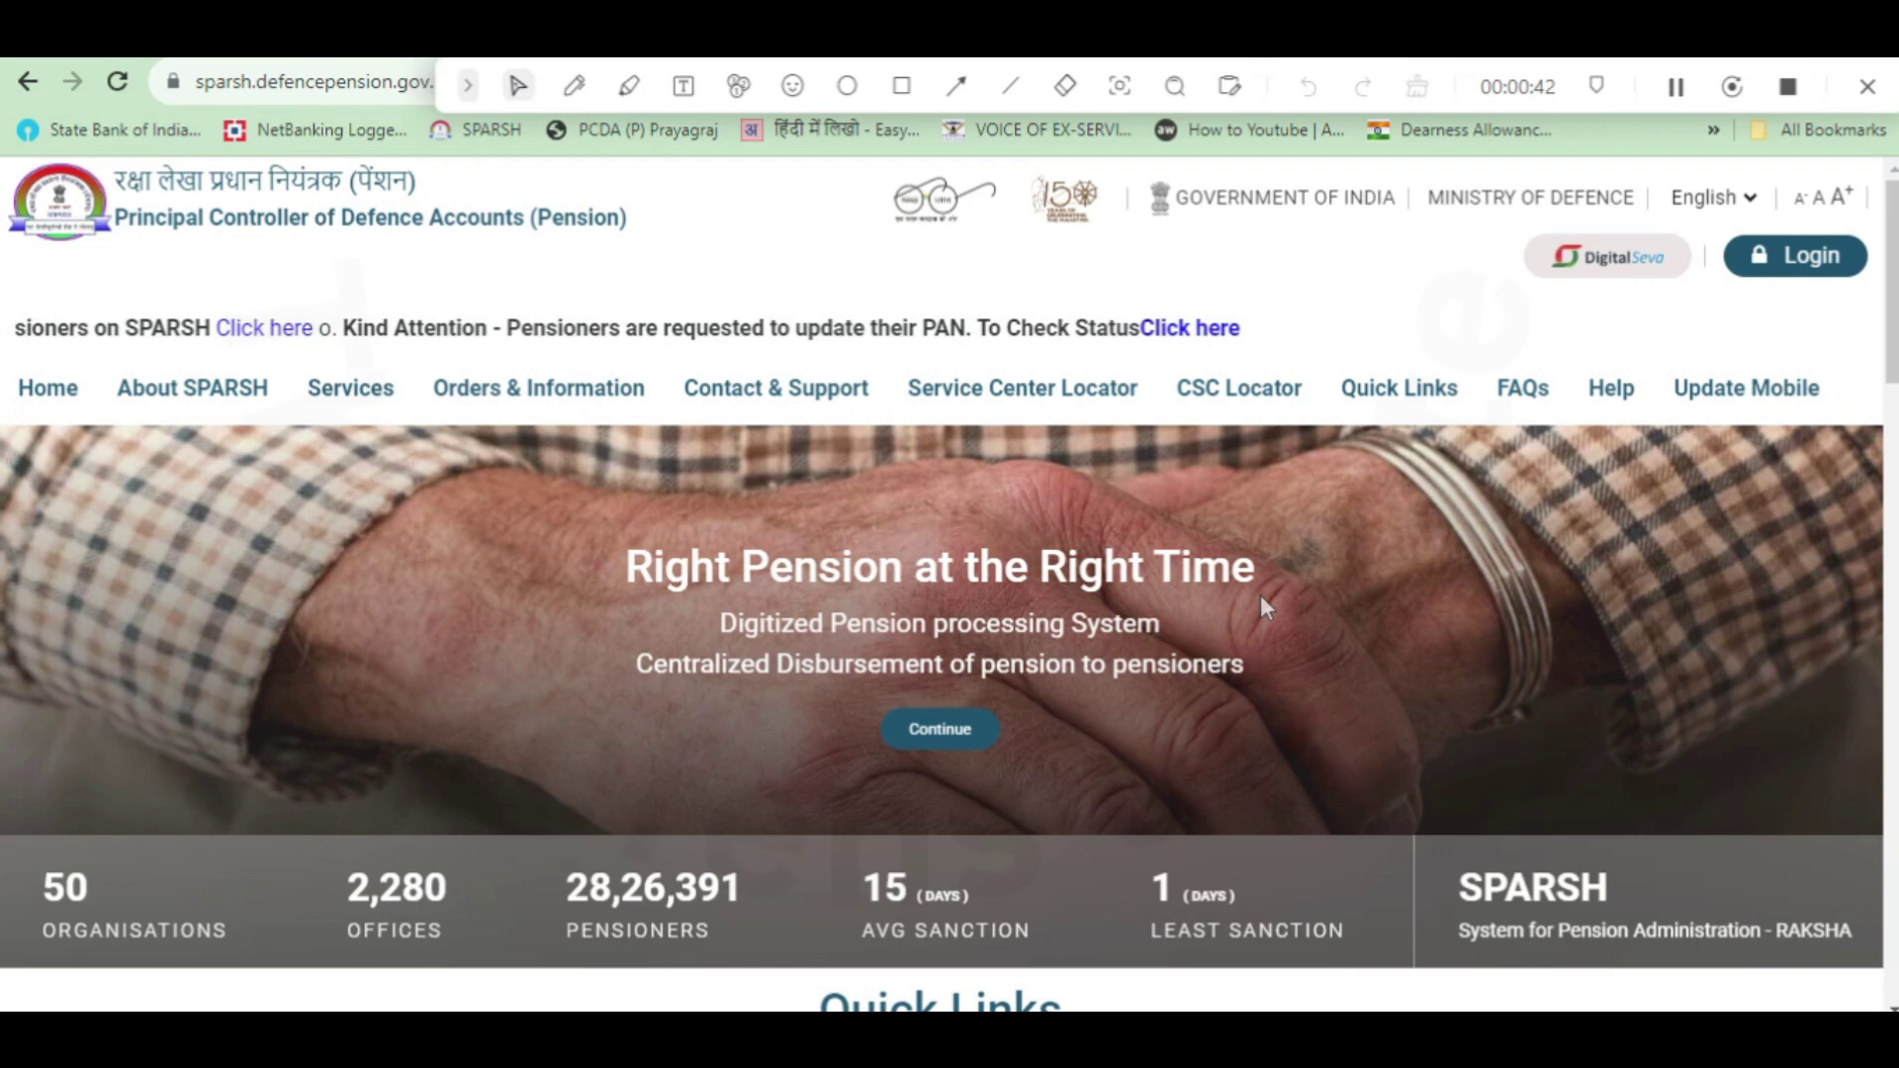
pyautogui.scroll(-5, 1310, 613)
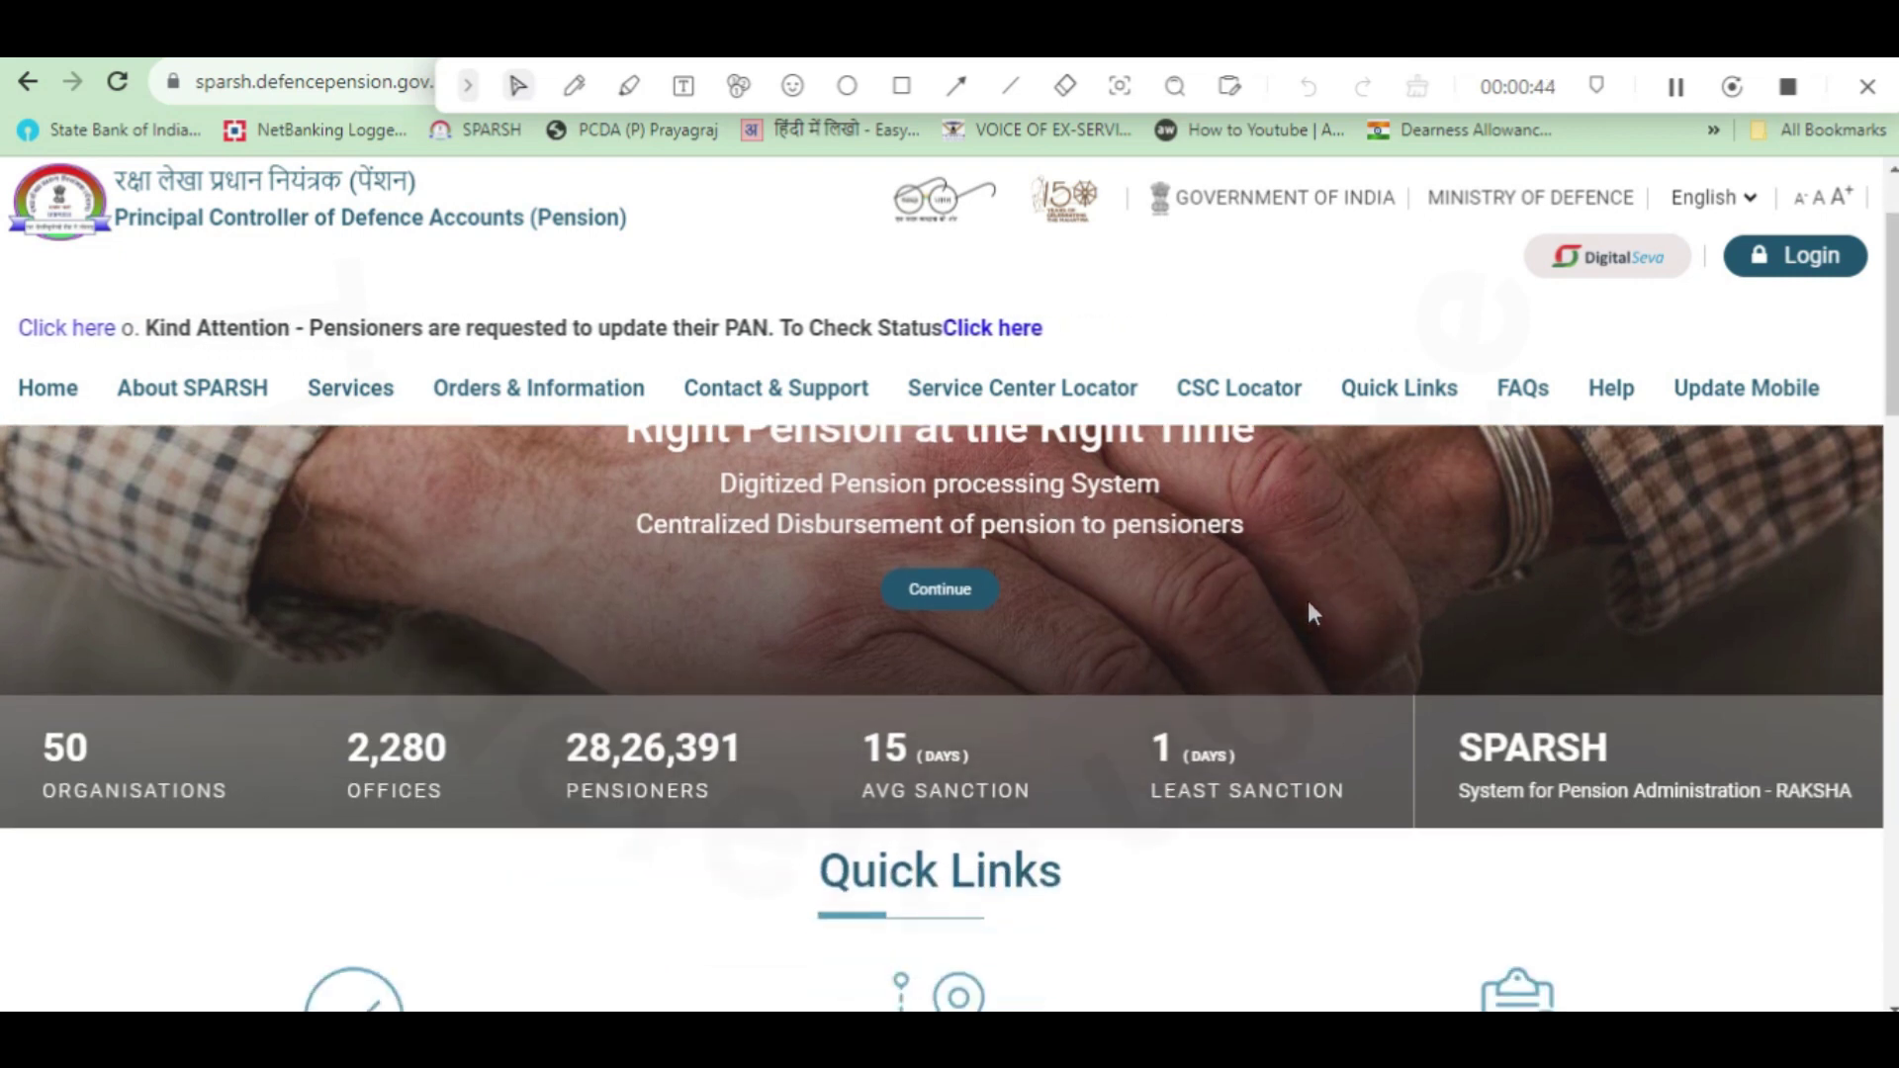
pyautogui.scroll(-5, 1310, 613)
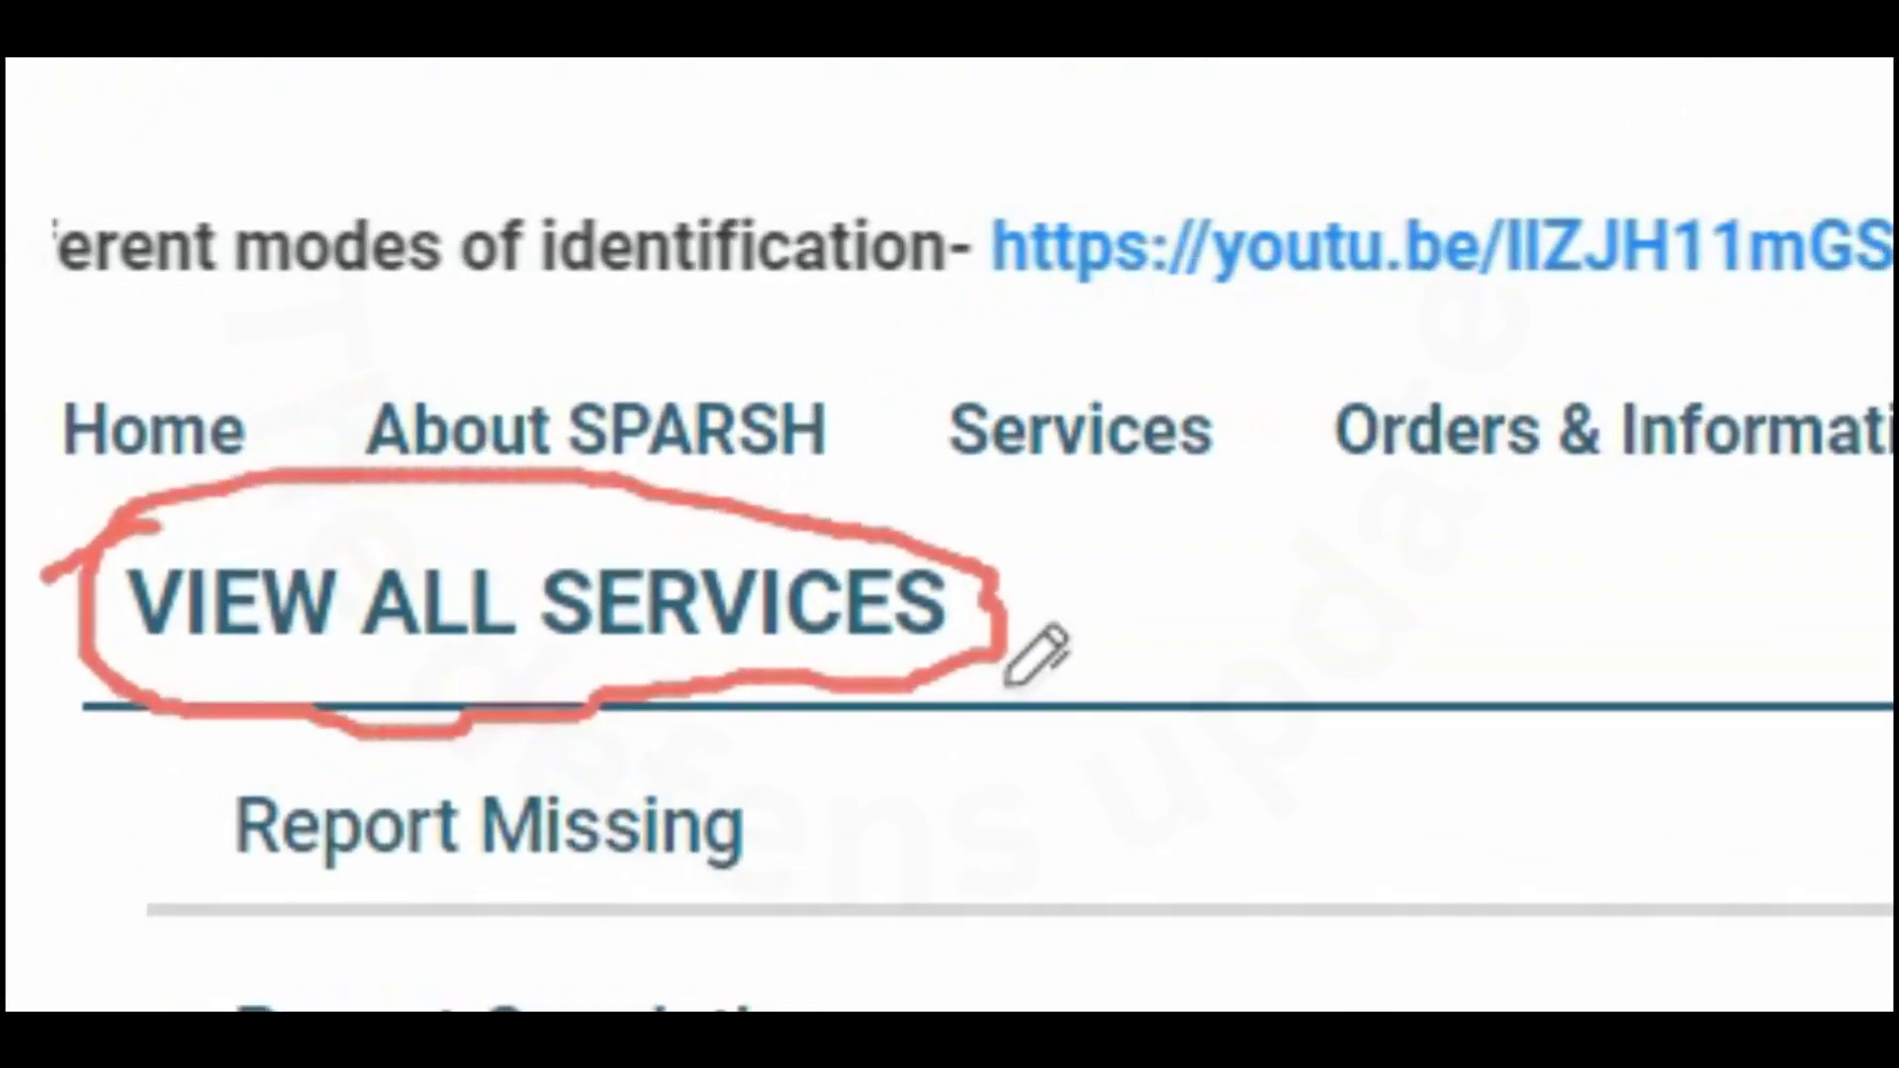
pyautogui.moveTo(845, 572)
pyautogui.mouseDown()
pyautogui.moveTo(1411, 653)
pyautogui.moveTo(1415, 961)
pyautogui.mouseUp()
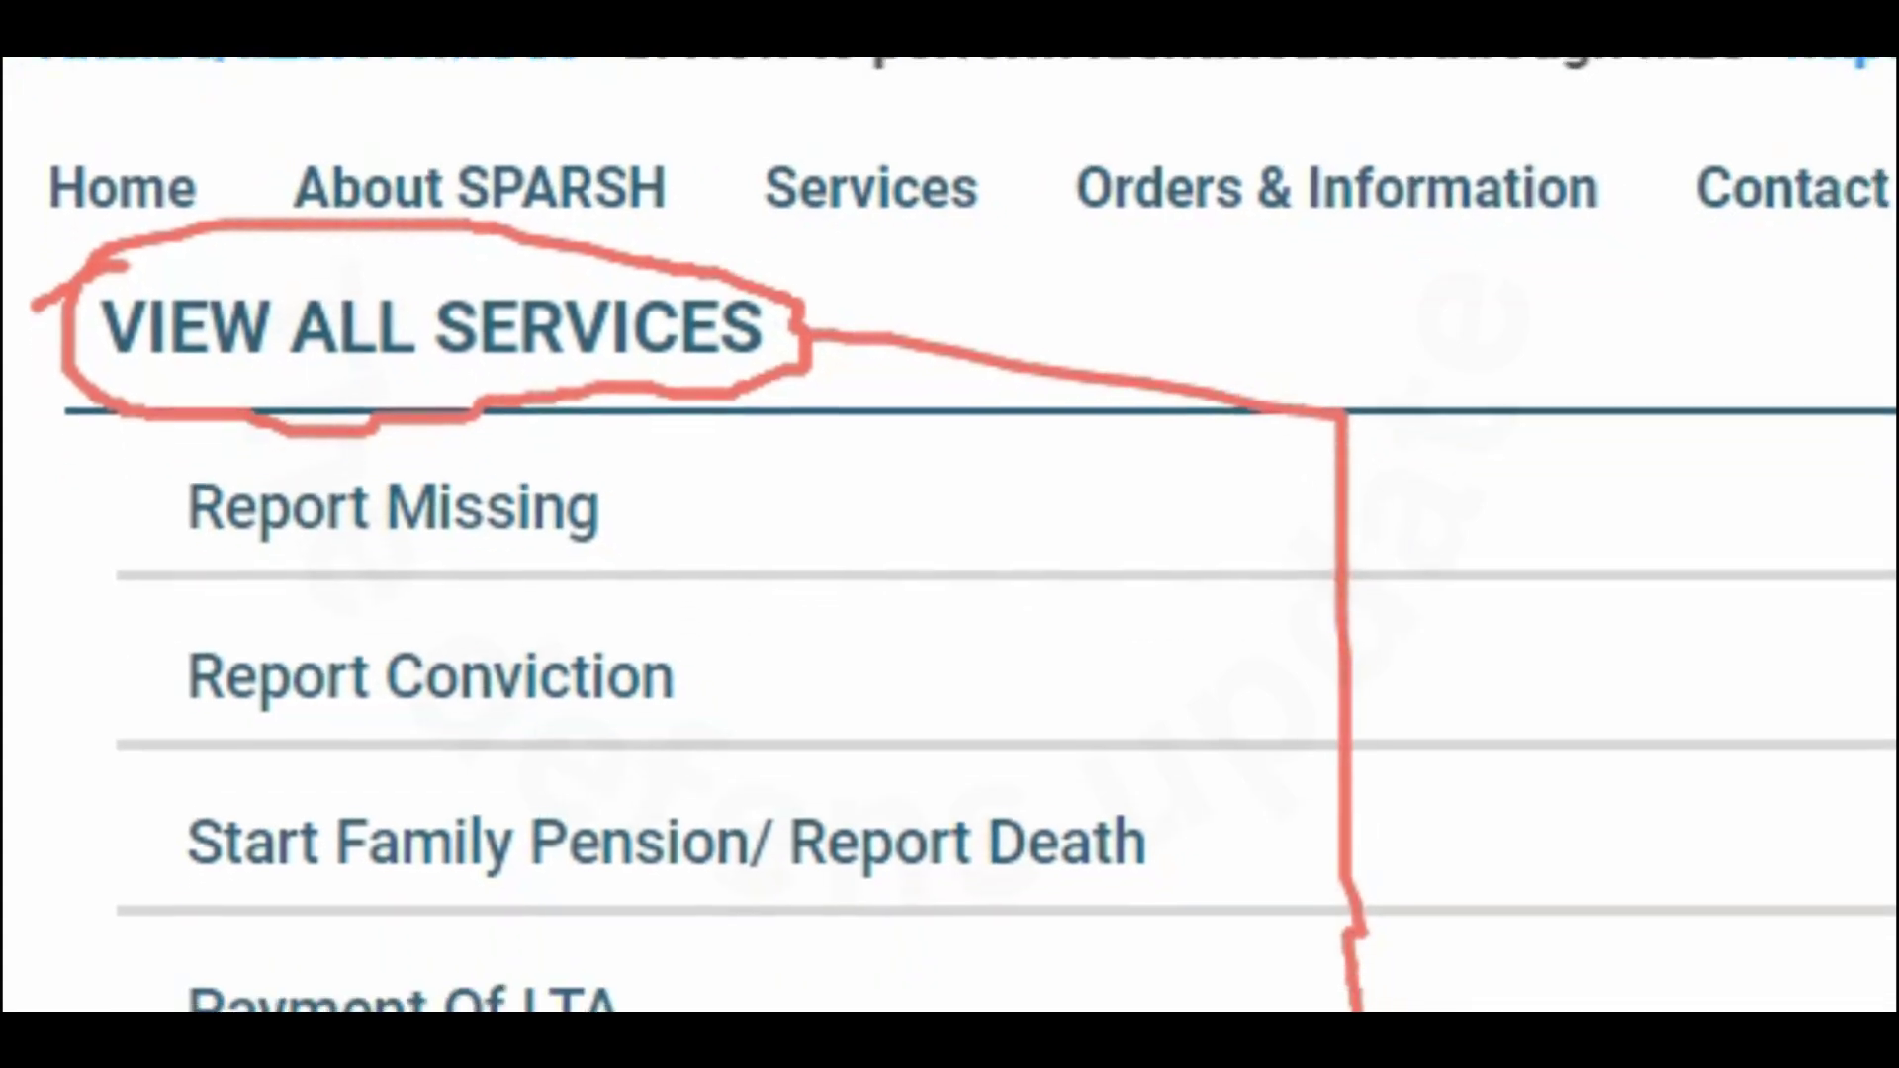
pyautogui.moveTo(1399, 1004)
pyautogui.mouseDown()
pyautogui.moveTo(843, 1063)
pyautogui.moveTo(989, 1067)
pyautogui.mouseUp()
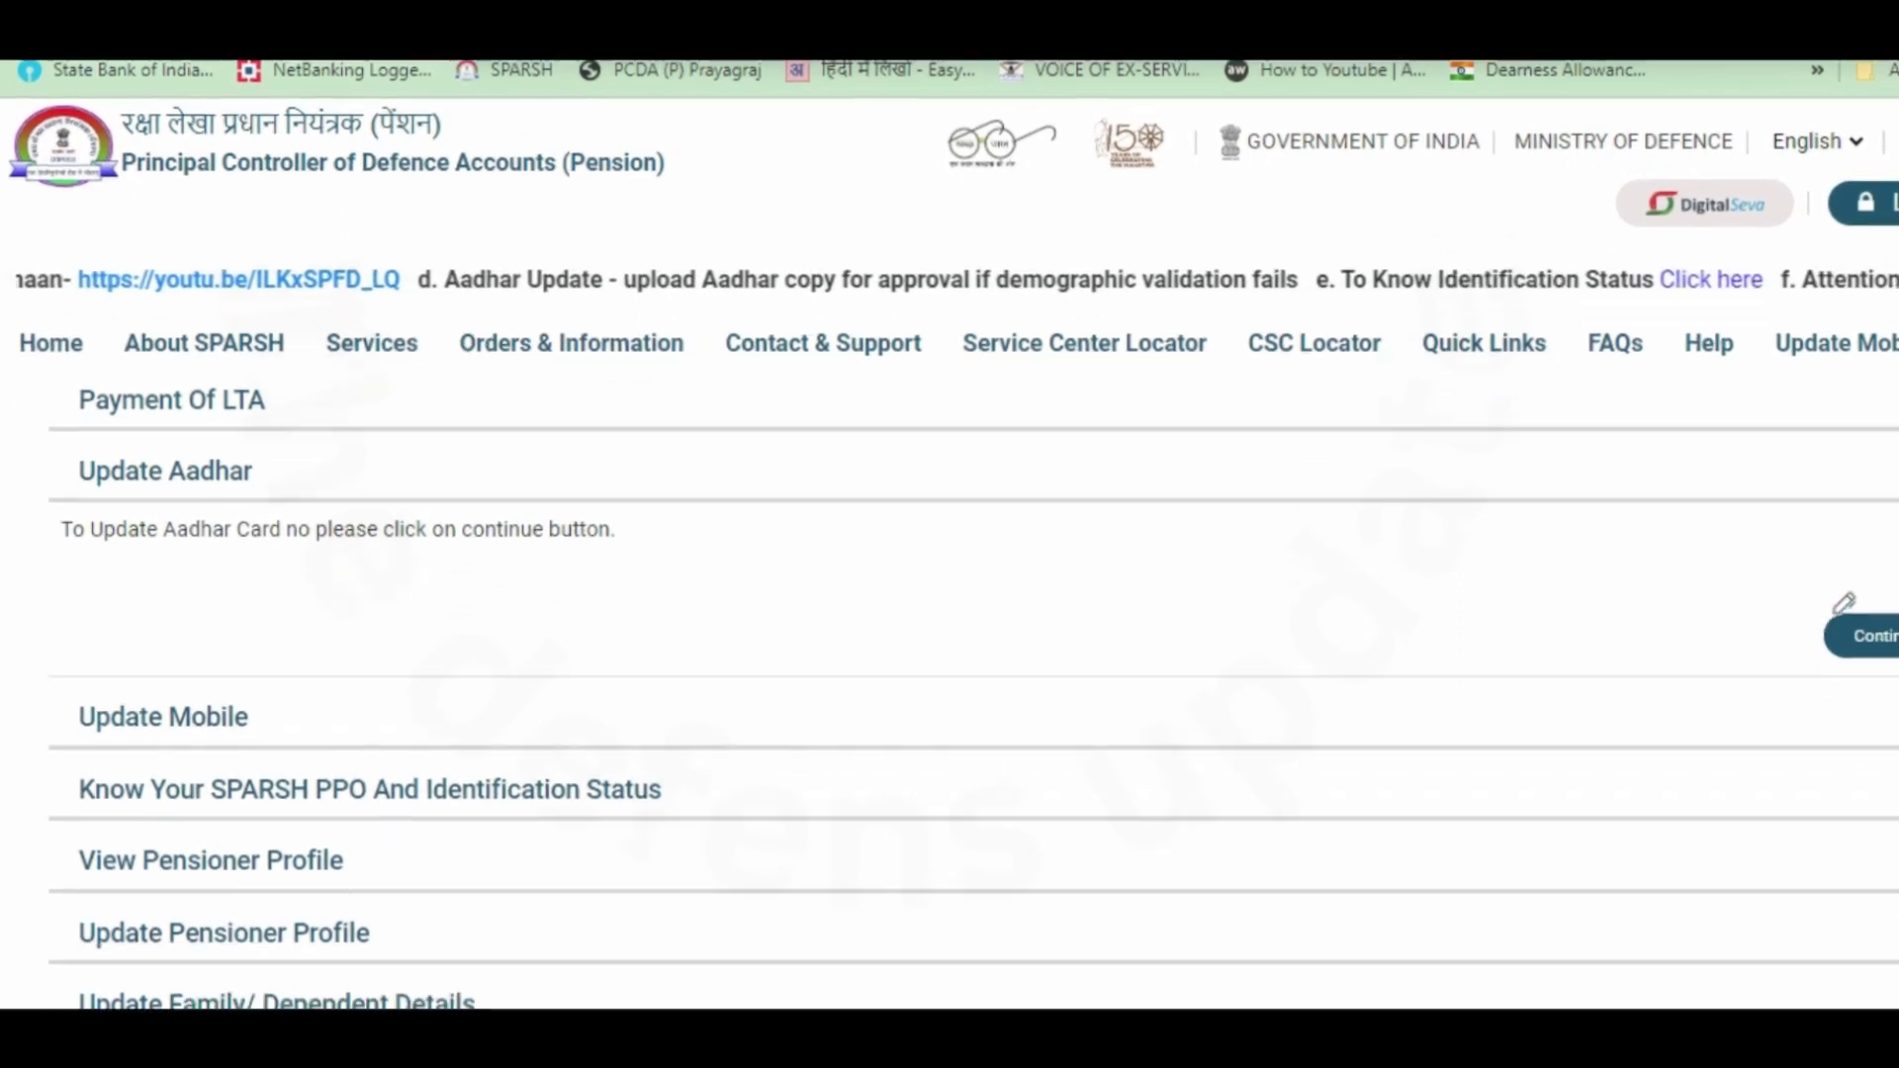
pyautogui.moveTo(878, 548); pyautogui.dragTo(1630, 675)
pyautogui.moveTo(1609, 690); pyautogui.dragTo(1630, 675)
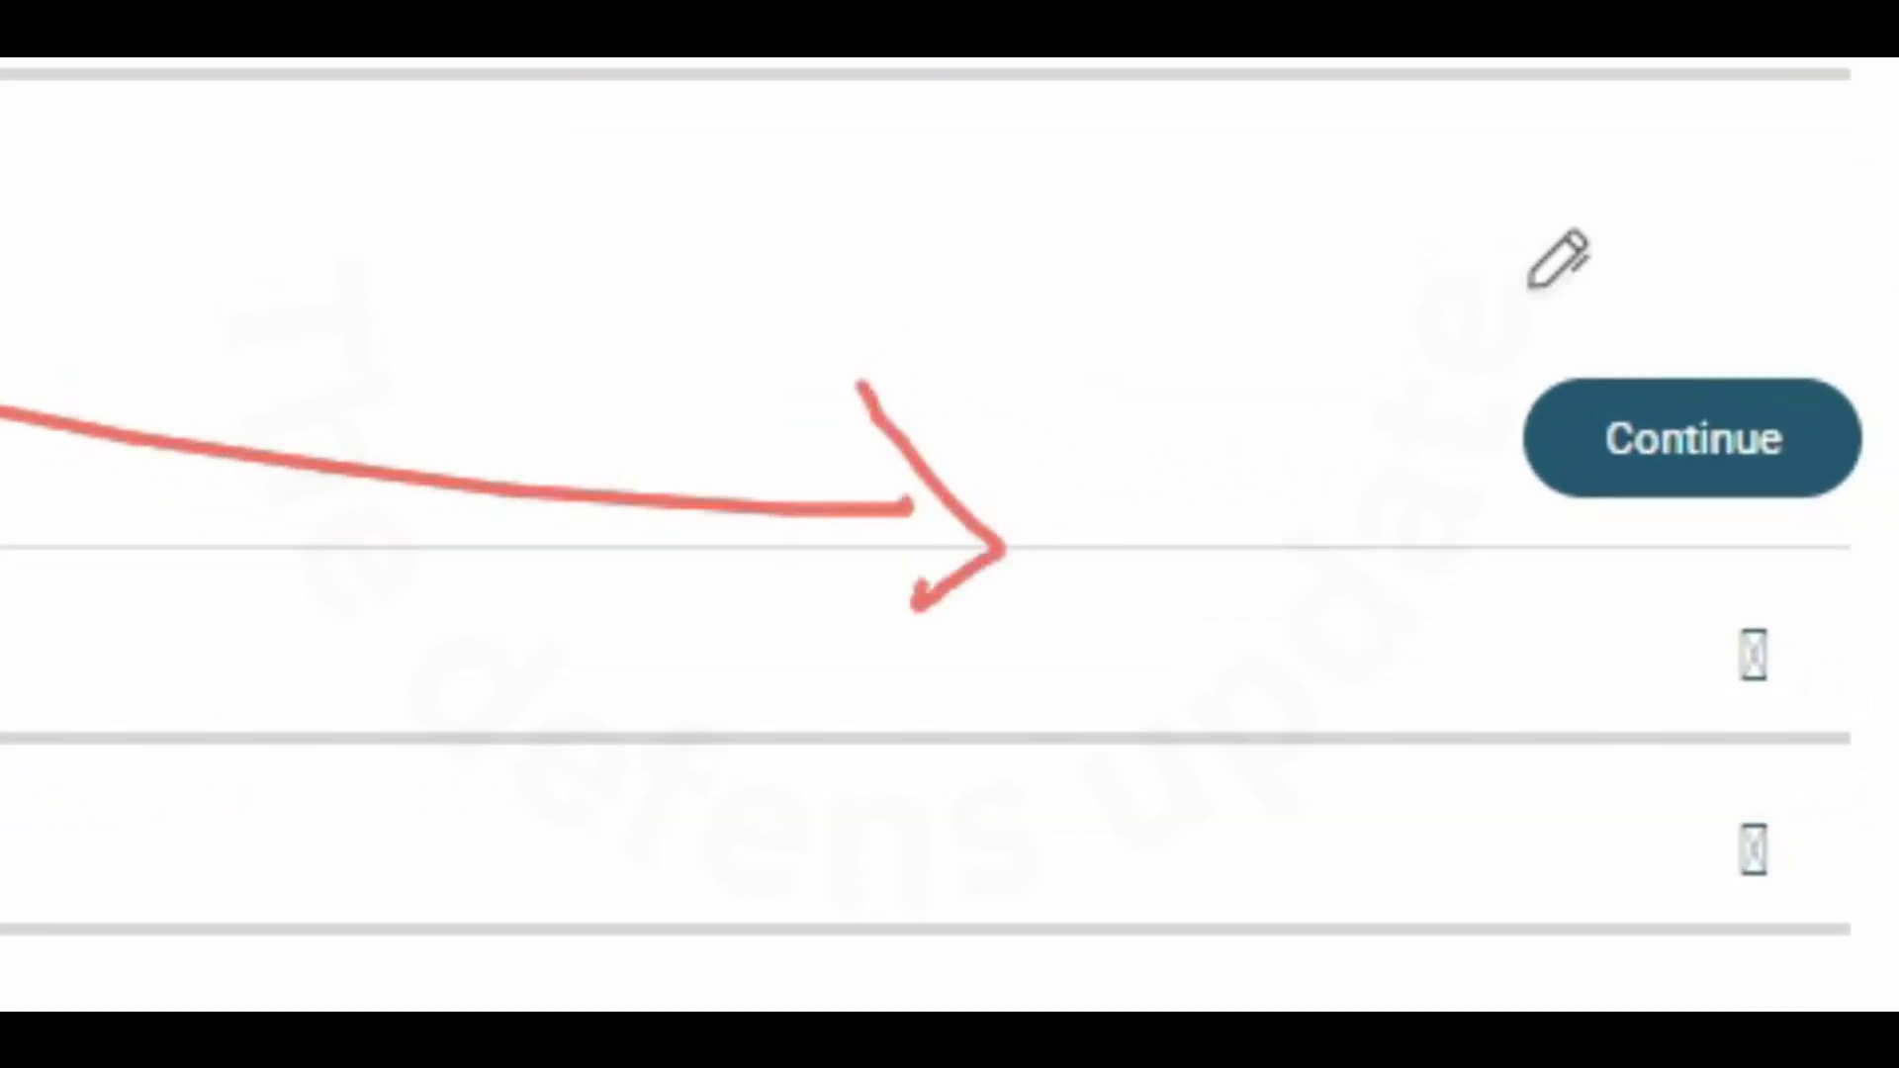
pyautogui.moveTo(1531, 287); pyautogui.dragTo(1850, 683)
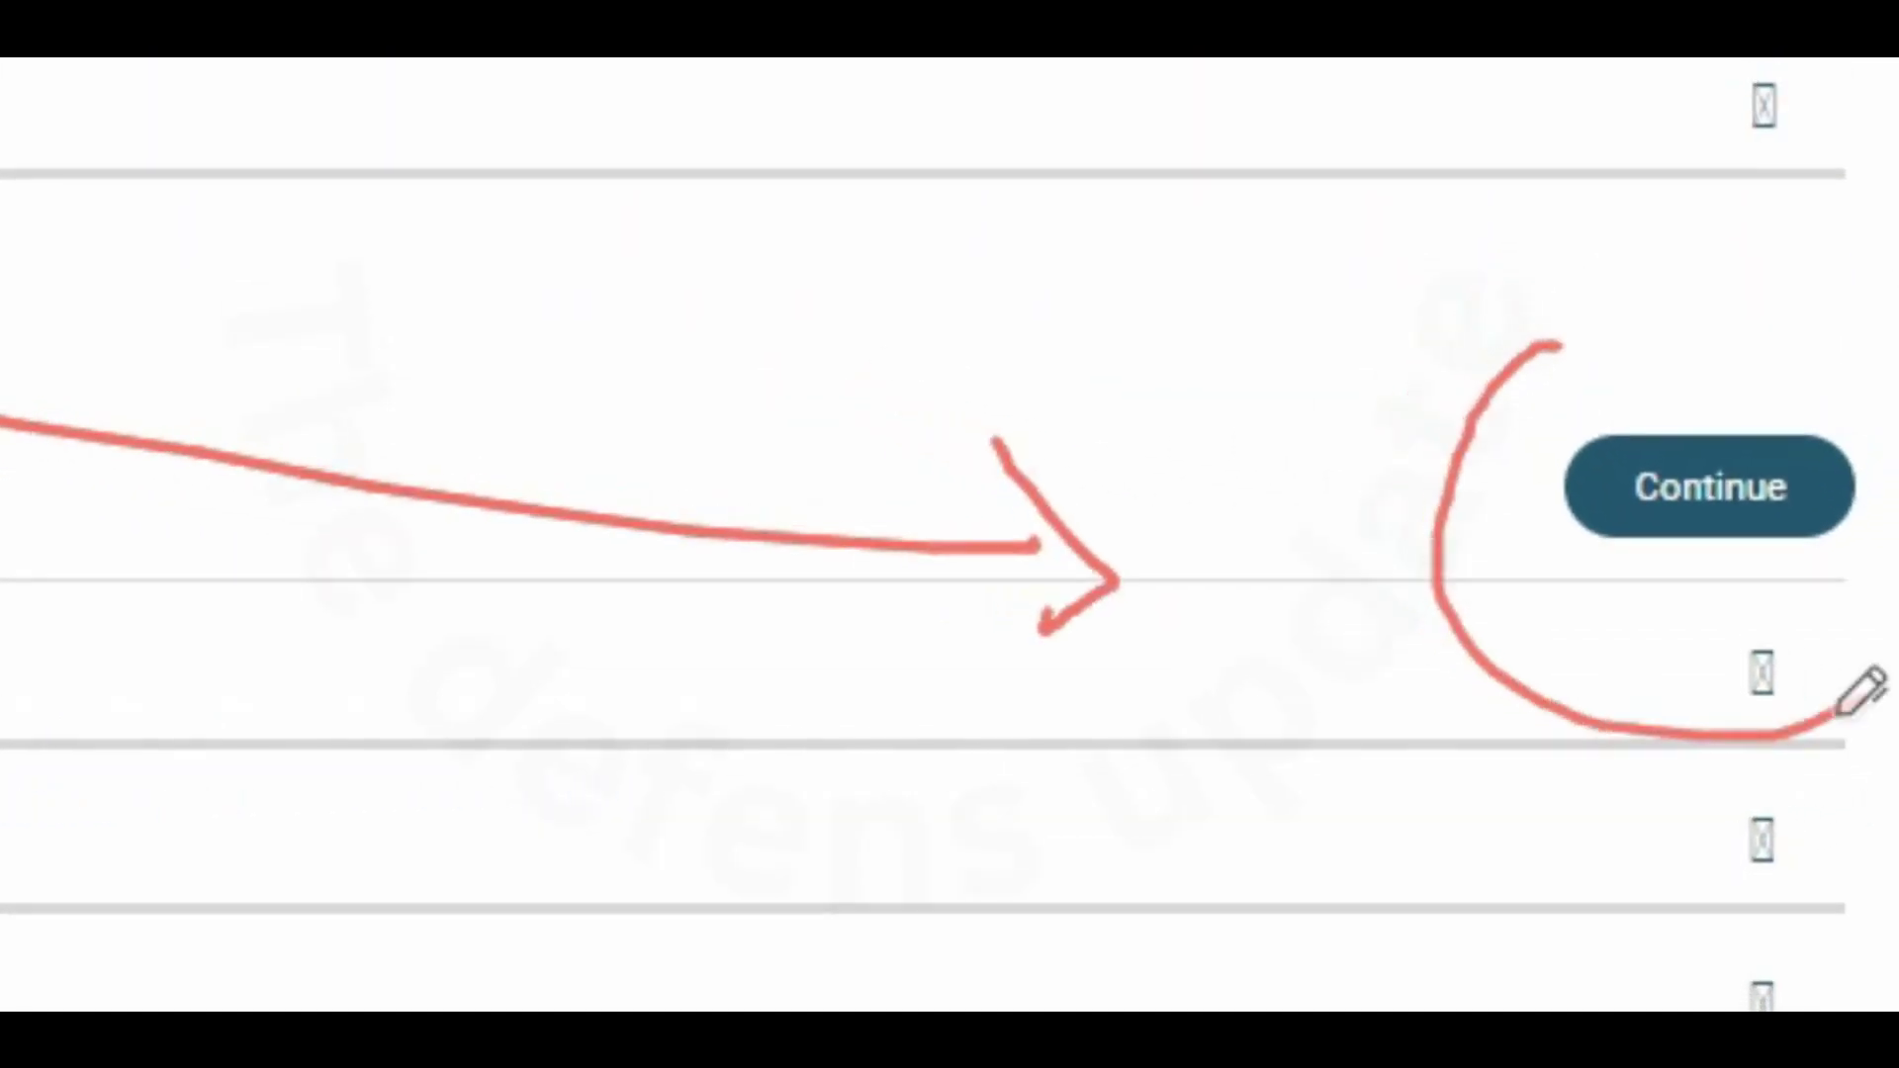
pyautogui.moveTo(1496, 280); pyautogui.dragTo(1223, 521)
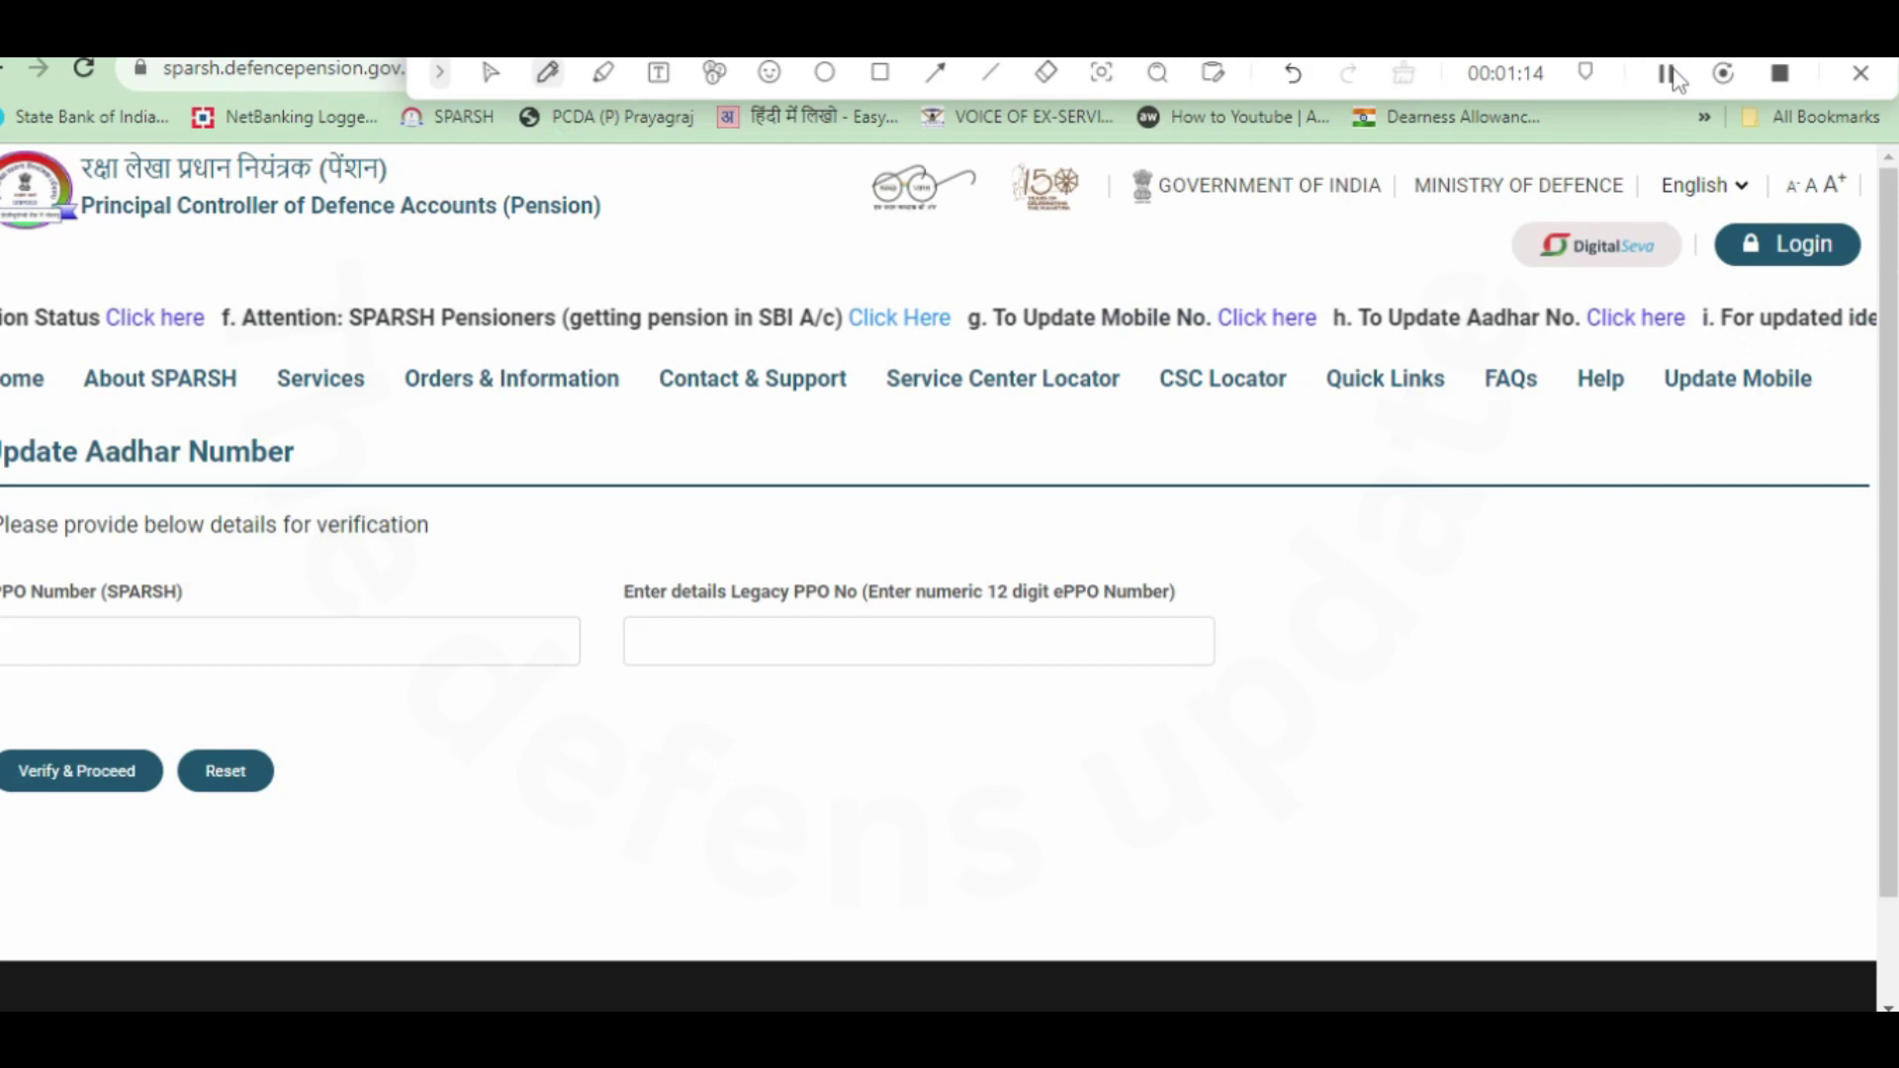
pyautogui.moveTo(20, 428); pyautogui.dragTo(21, 470)
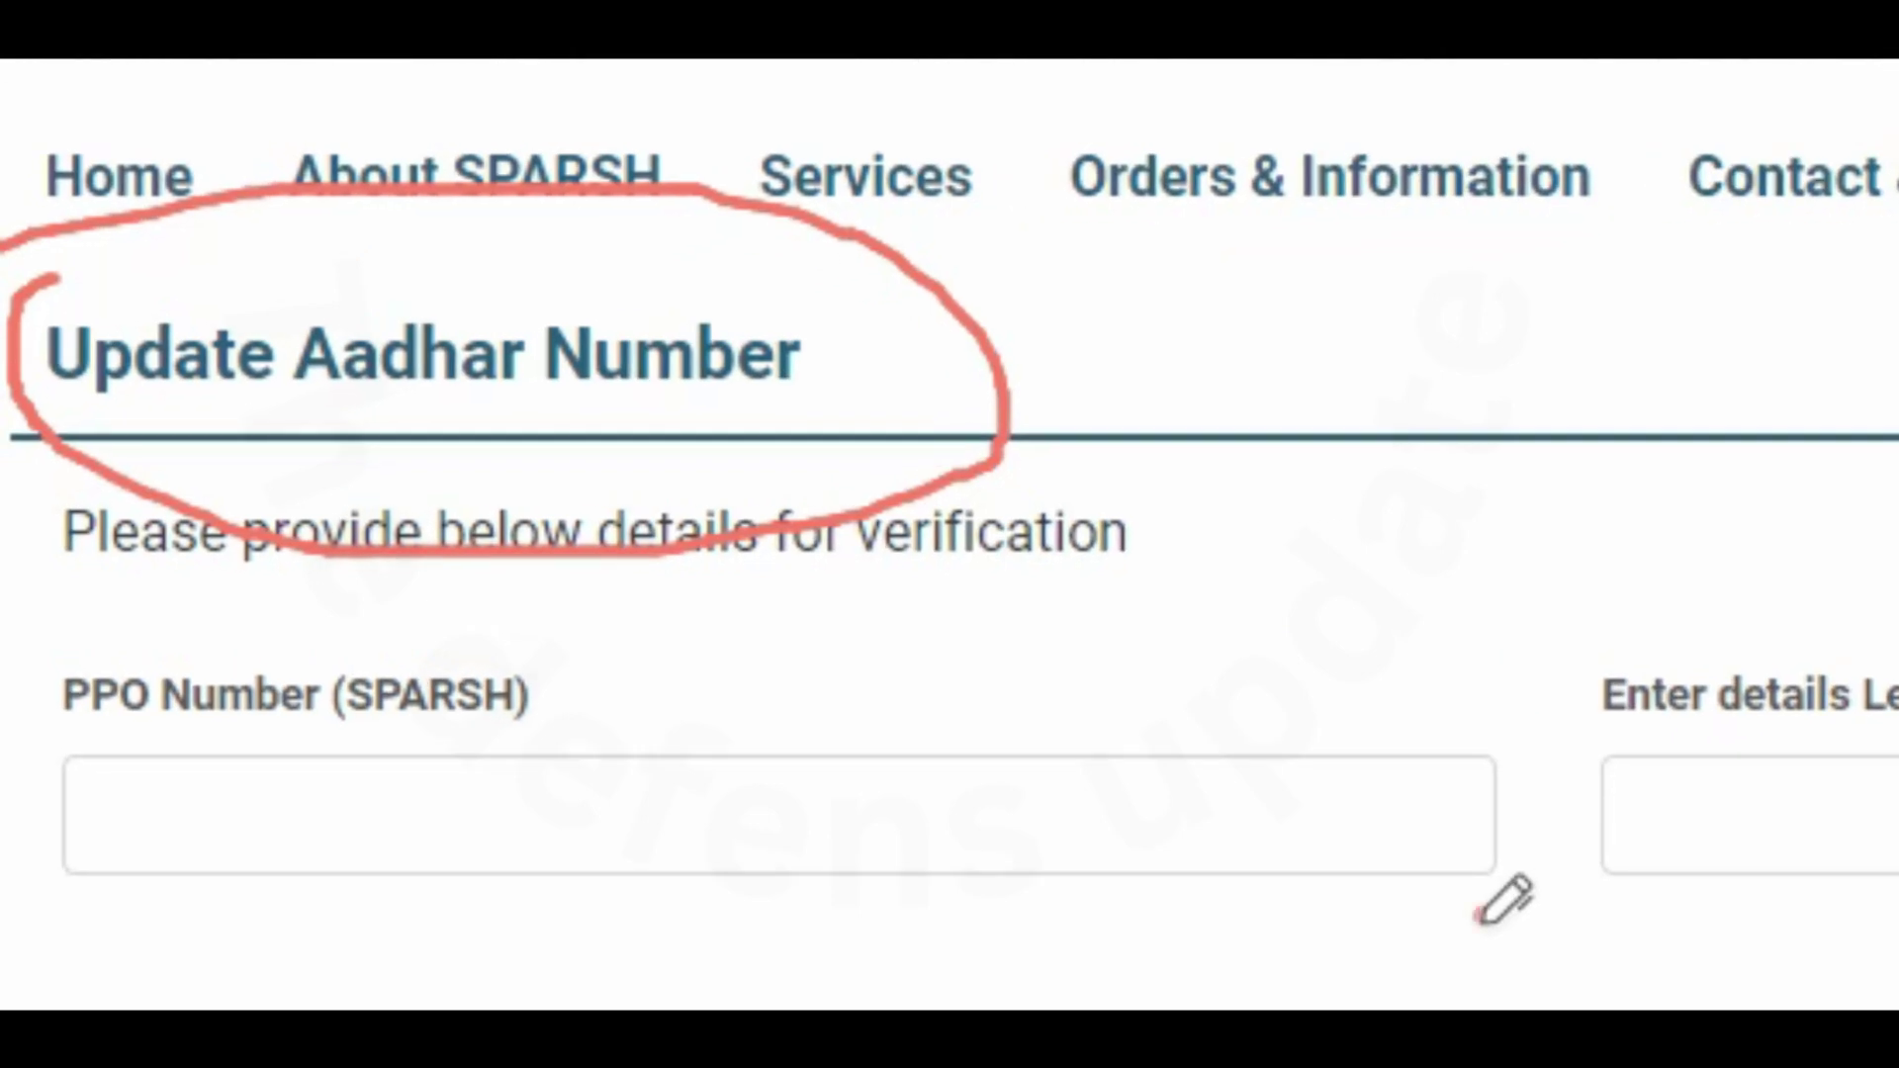
pyautogui.moveTo(1479, 916)
pyautogui.mouseDown()
pyautogui.moveTo(1127, 661)
pyautogui.moveTo(562, 651)
pyautogui.mouseUp()
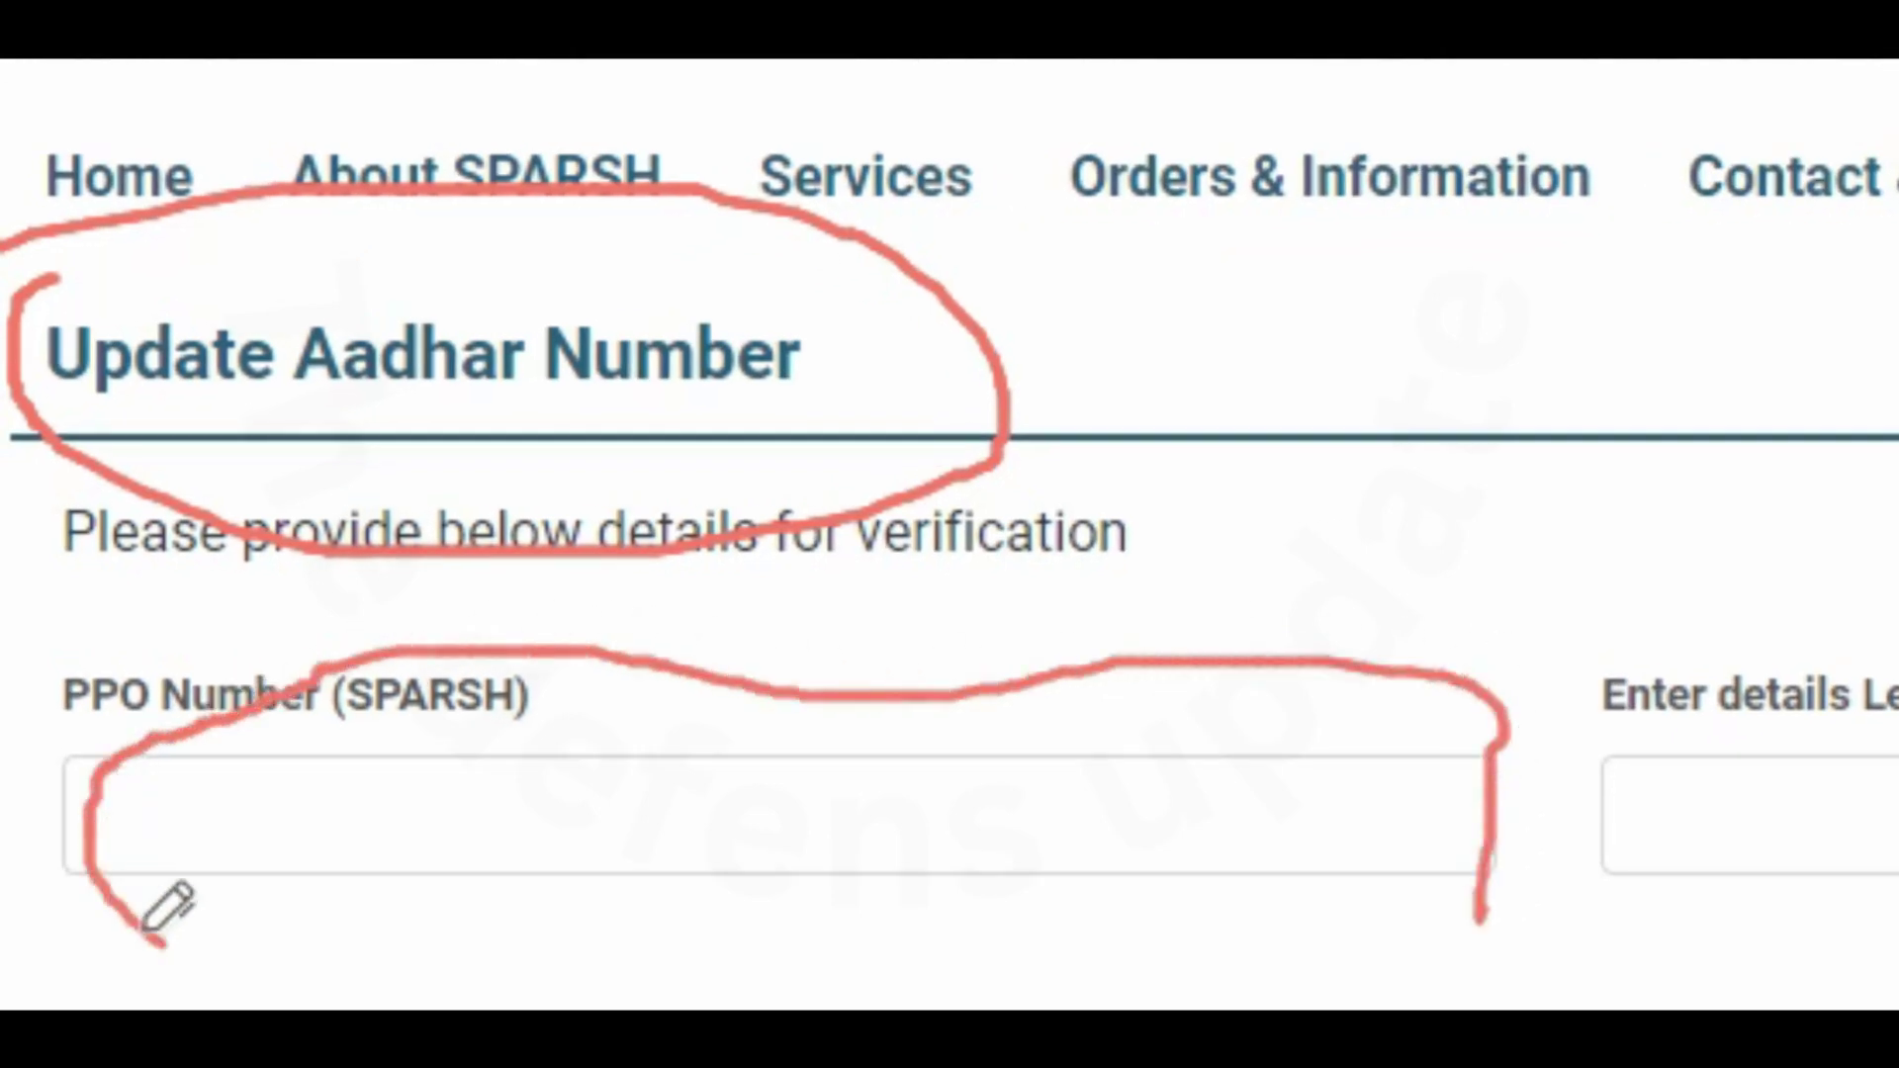
pyautogui.moveTo(166, 908); pyautogui.dragTo(1341, 934)
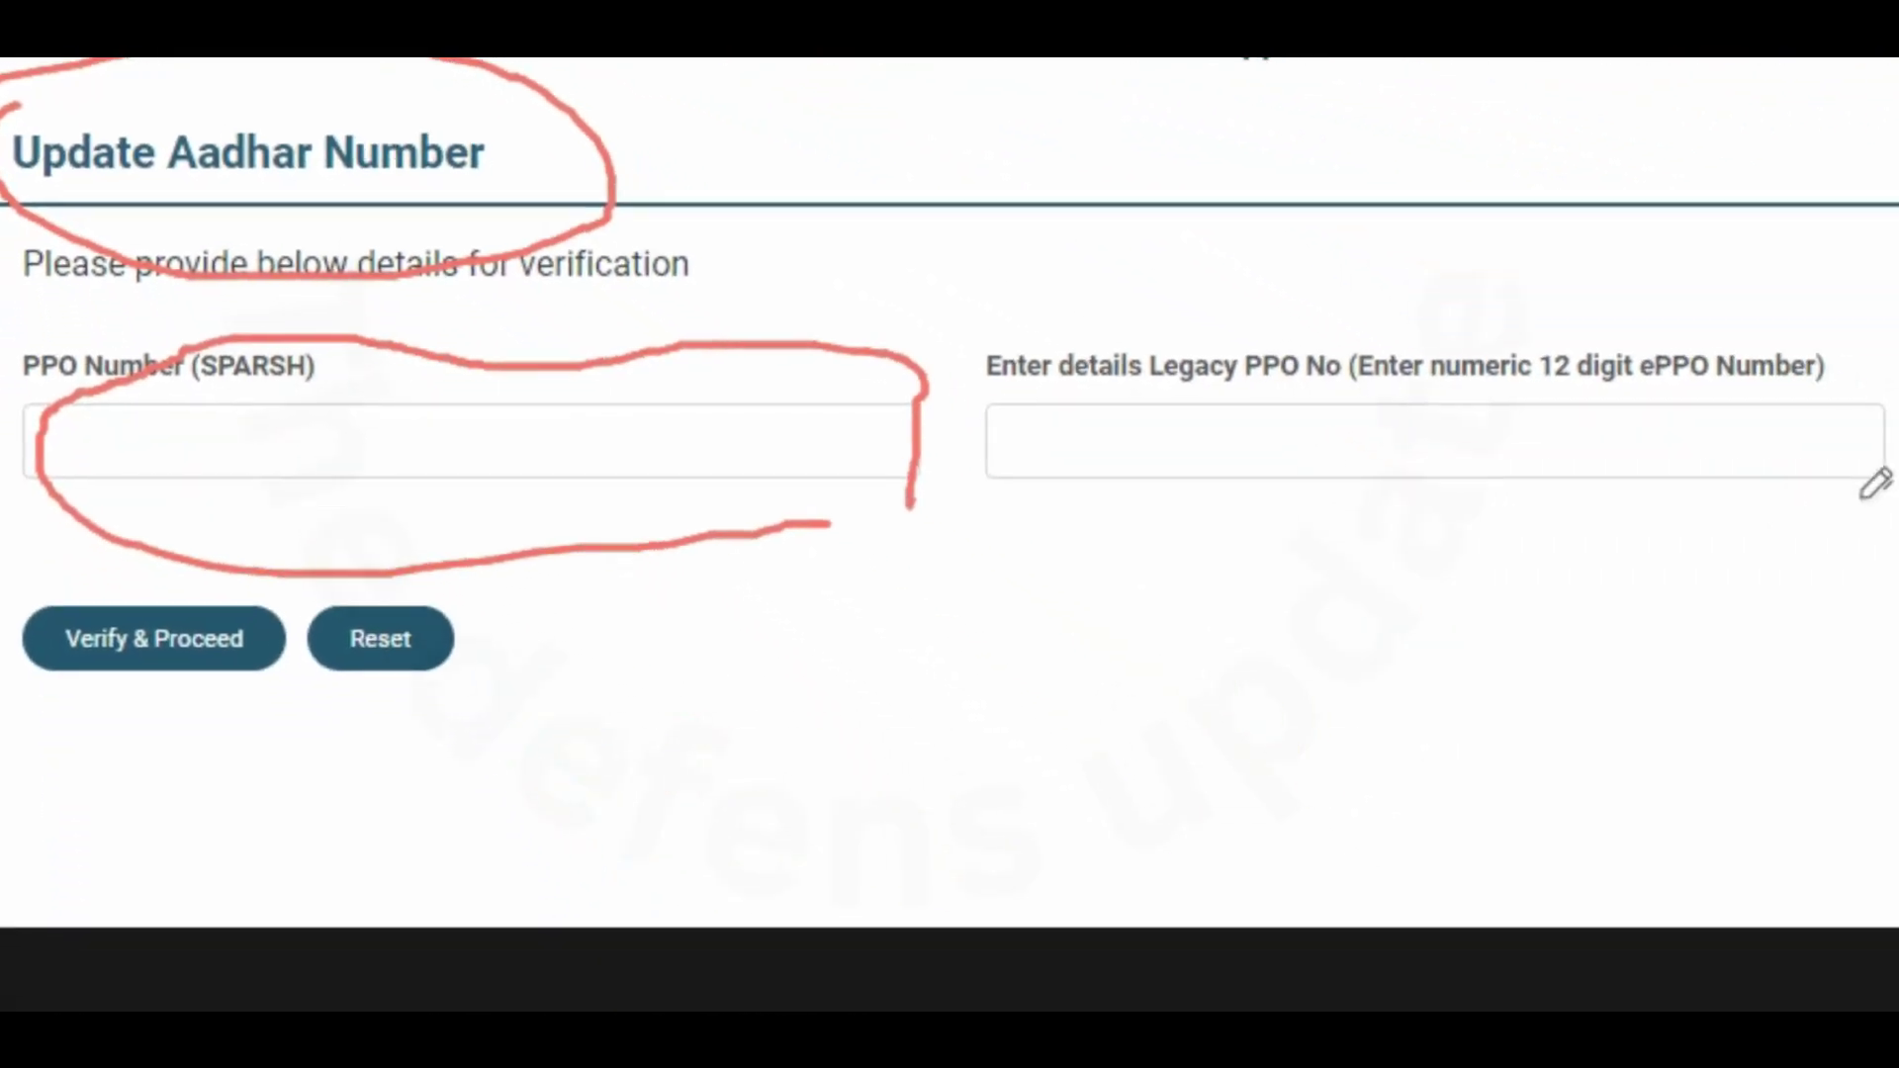
pyautogui.moveTo(1037, 521)
pyautogui.mouseDown()
pyautogui.moveTo(1263, 540)
pyautogui.moveTo(1898, 430)
pyautogui.moveTo(1255, 207)
pyautogui.moveTo(890, 346)
pyautogui.moveTo(881, 552)
pyautogui.moveTo(837, 575)
pyautogui.mouseUp()
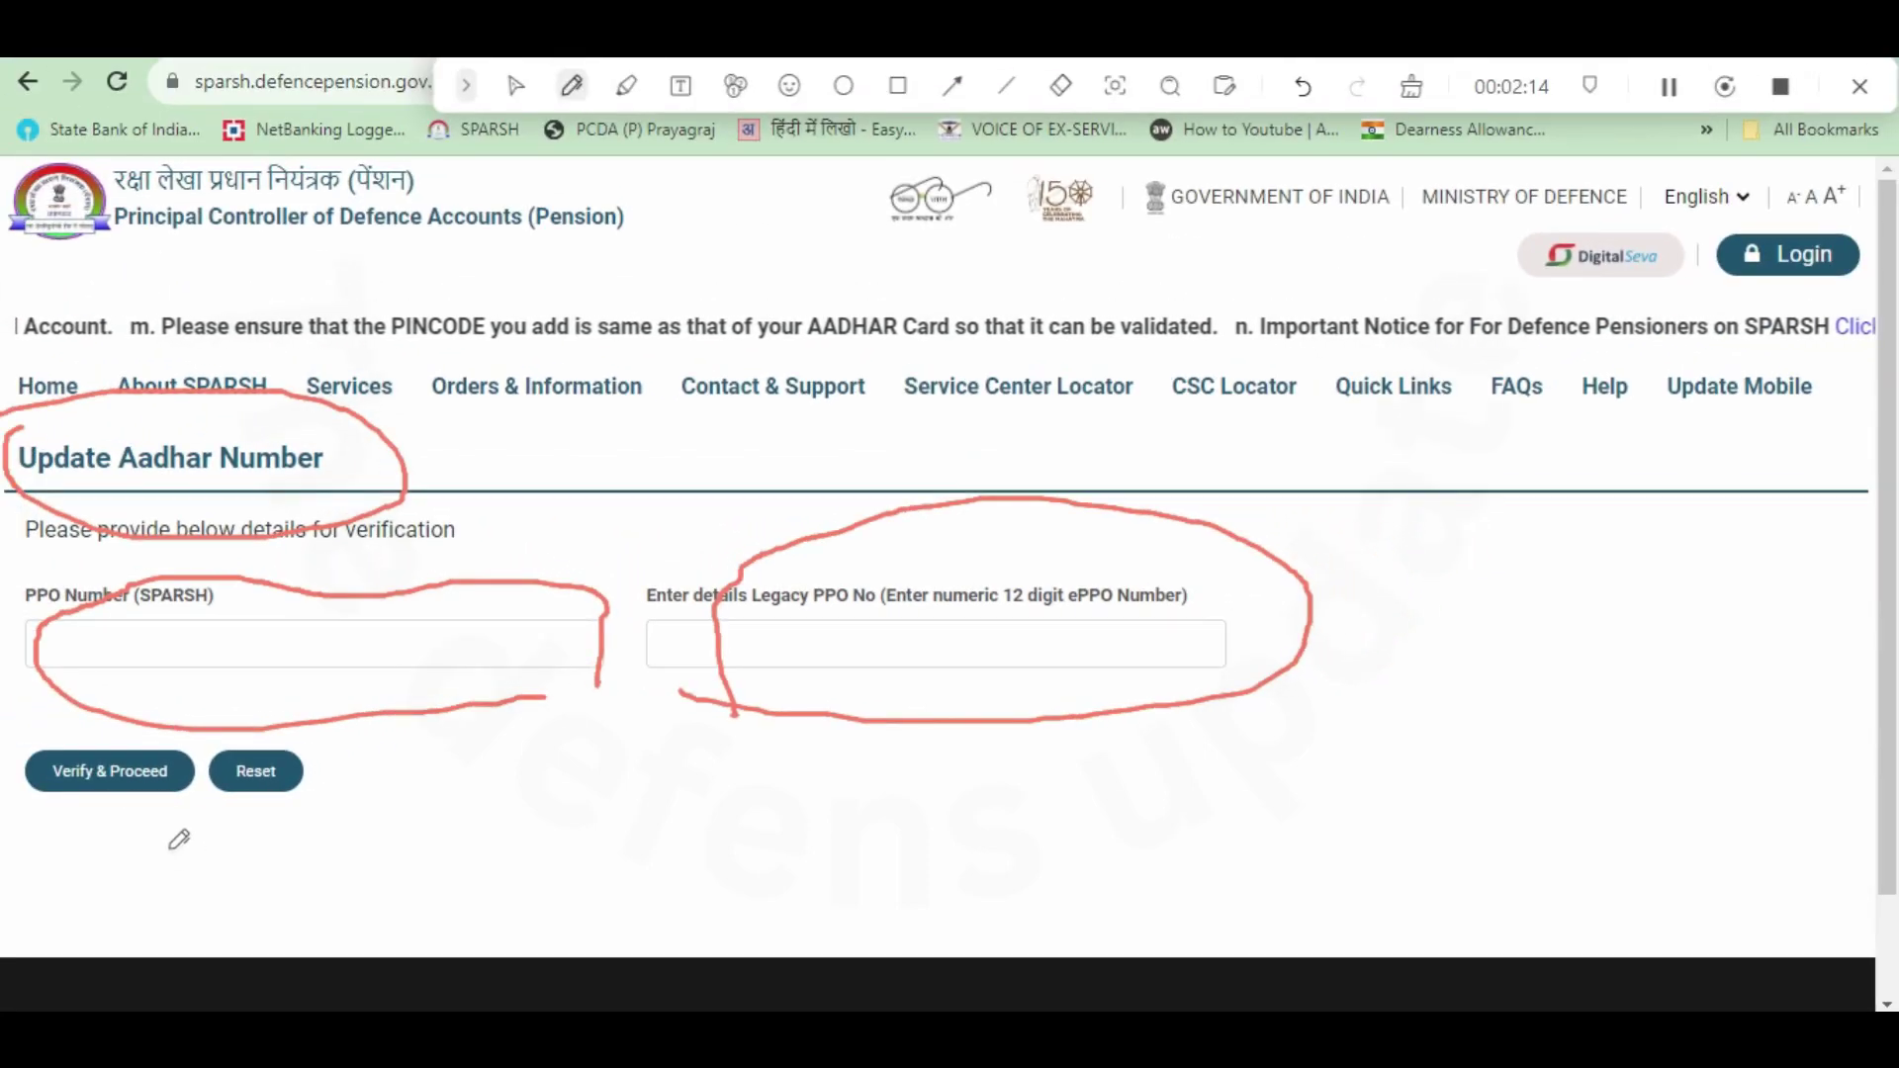
pyautogui.moveTo(170, 848)
pyautogui.mouseDown()
pyautogui.moveTo(160, 787)
pyautogui.moveTo(145, 812)
pyautogui.moveTo(200, 813)
pyautogui.mouseUp()
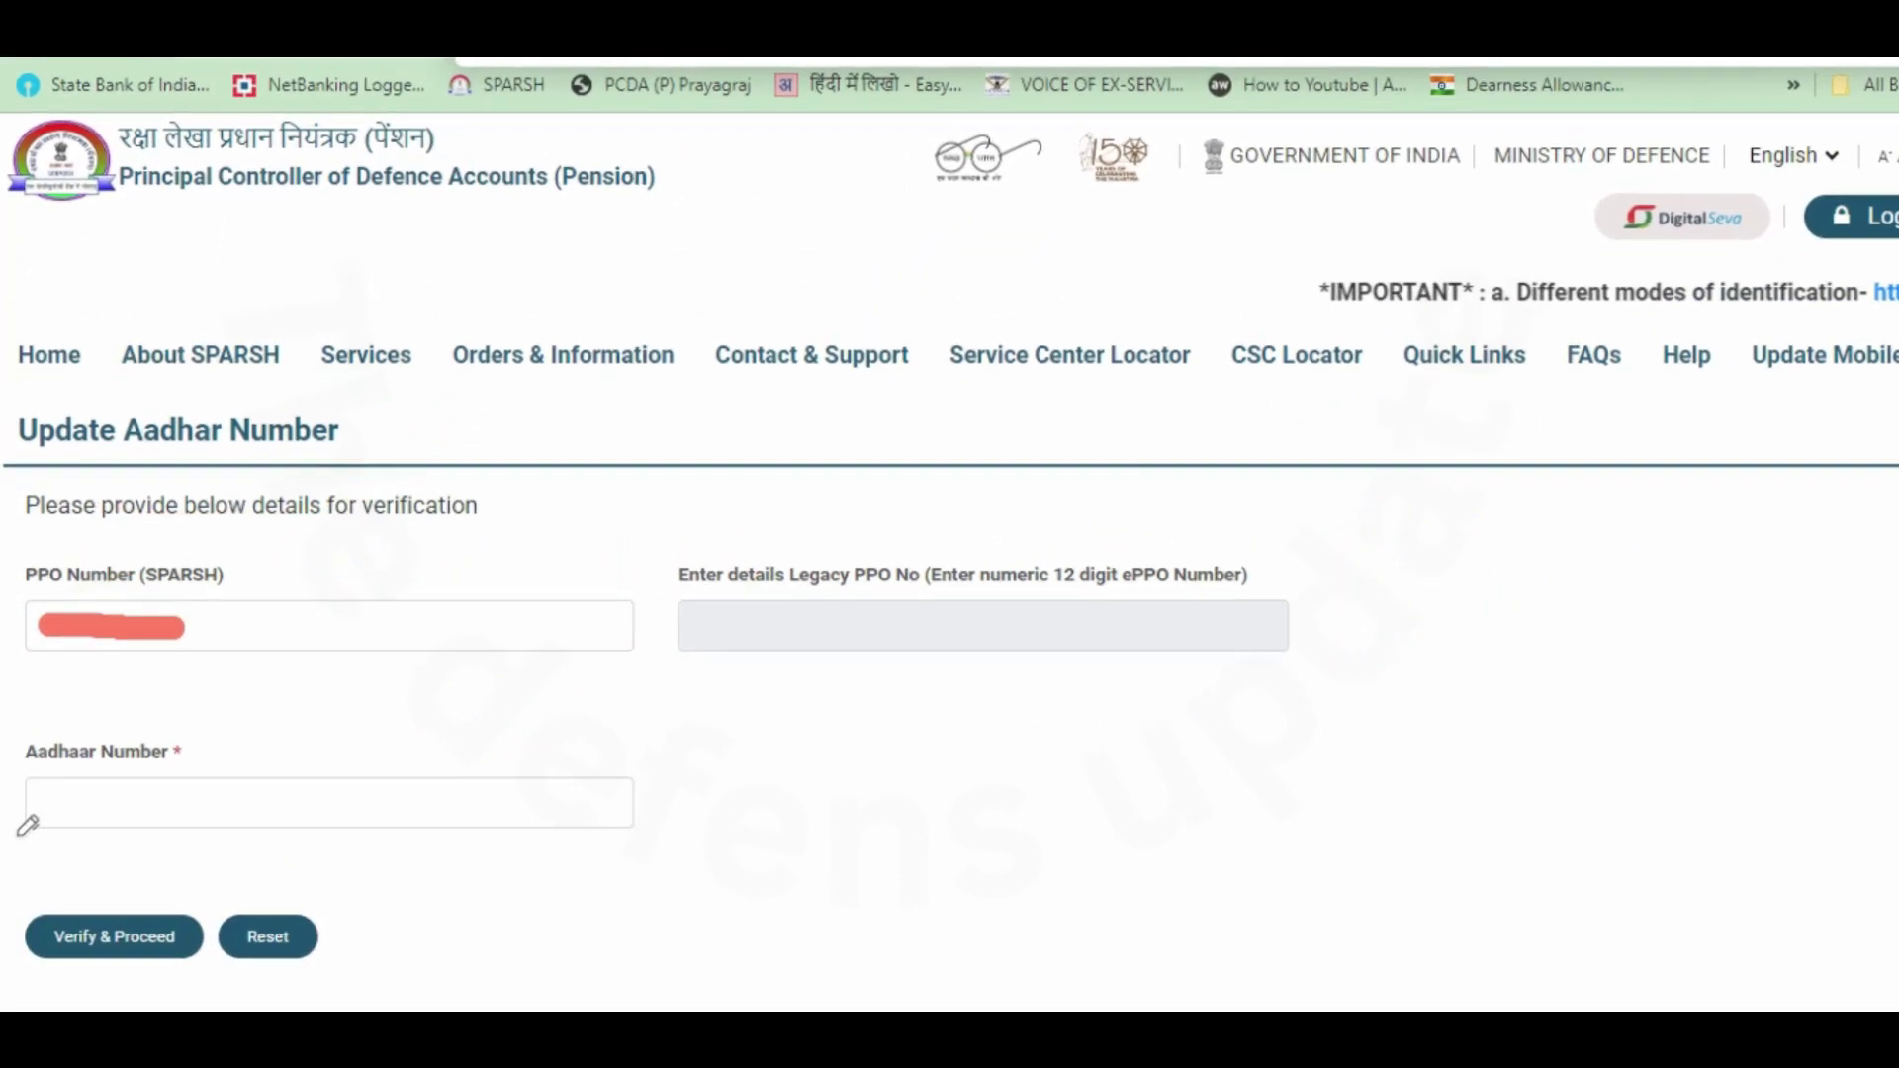
# Step: Enter the PPO in PPO Number (SPARSH), verify it, then fill in the Aadhaar Number field
pyautogui.moveTo(28, 827)
pyautogui.mouseDown()
pyautogui.moveTo(511, 838)
pyautogui.moveTo(408, 670)
pyautogui.moveTo(62, 673)
pyautogui.mouseUp()
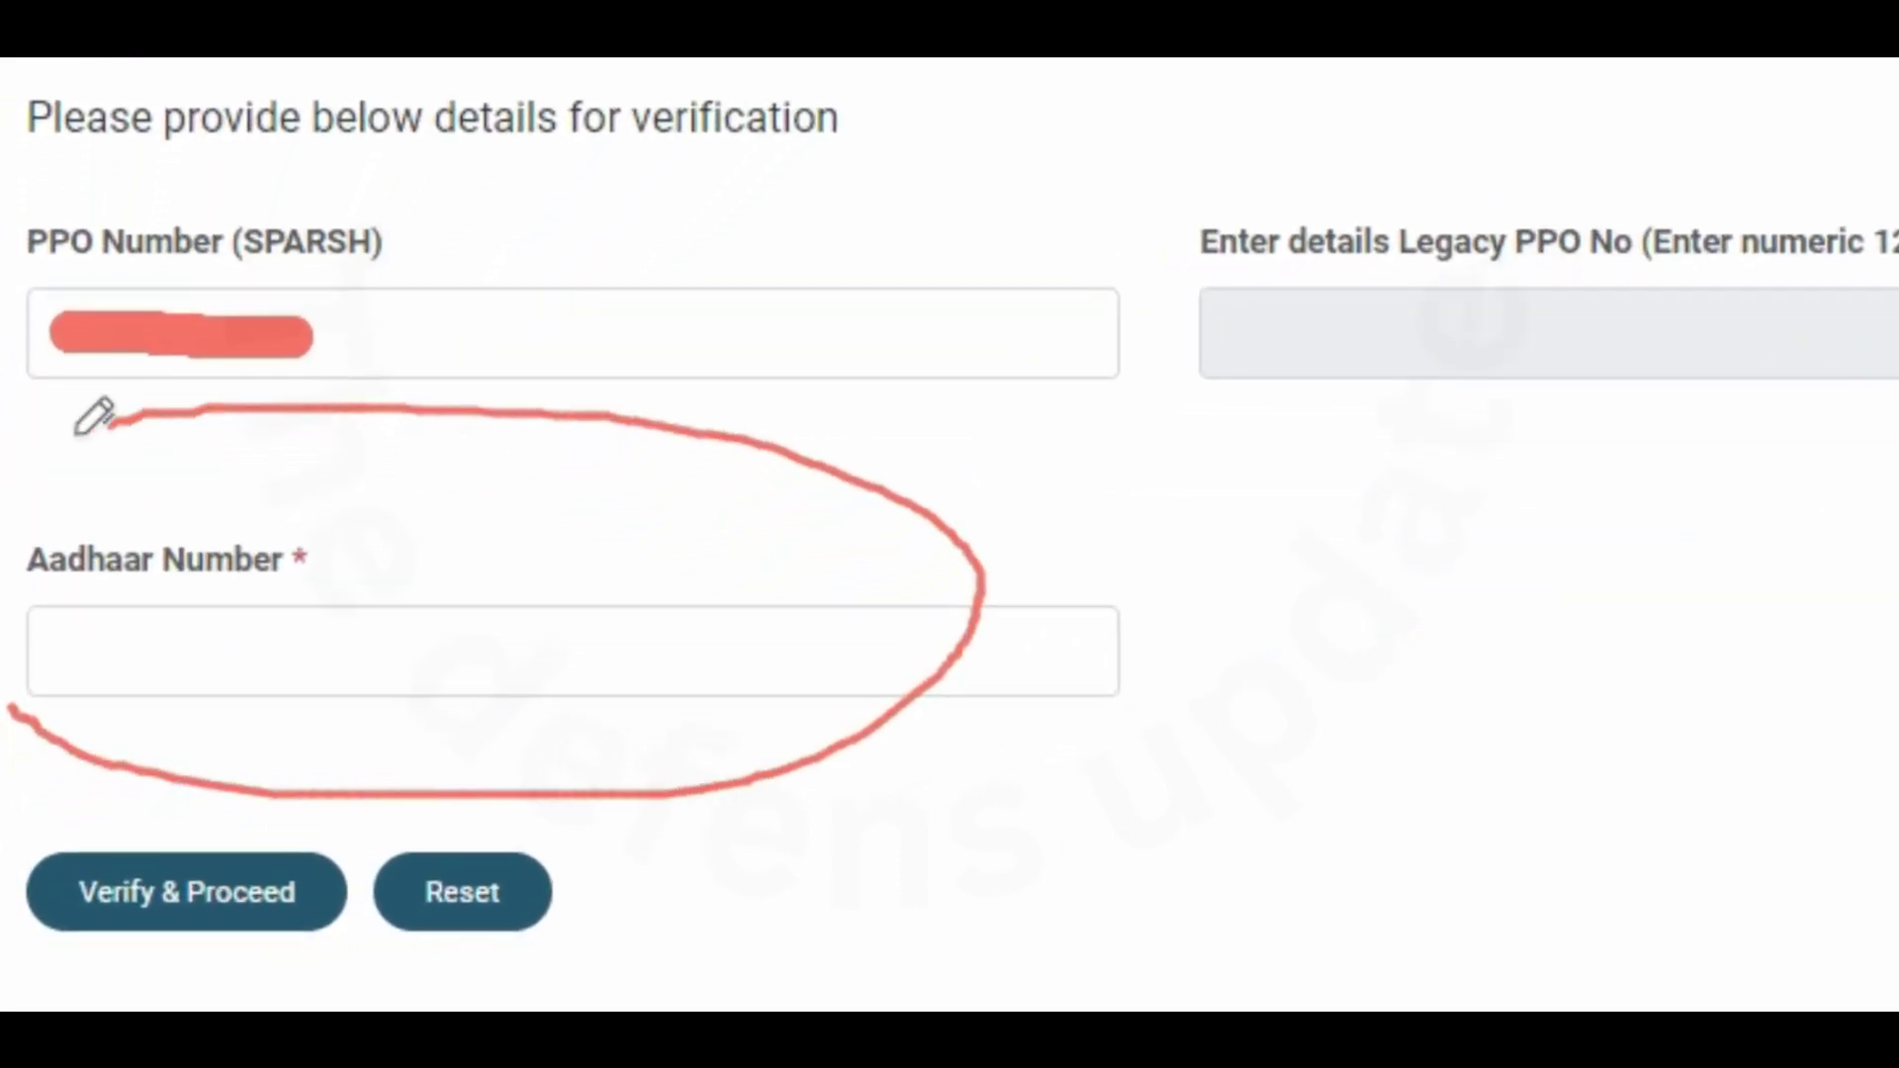
pyautogui.moveTo(94, 415); pyautogui.dragTo(14, 602)
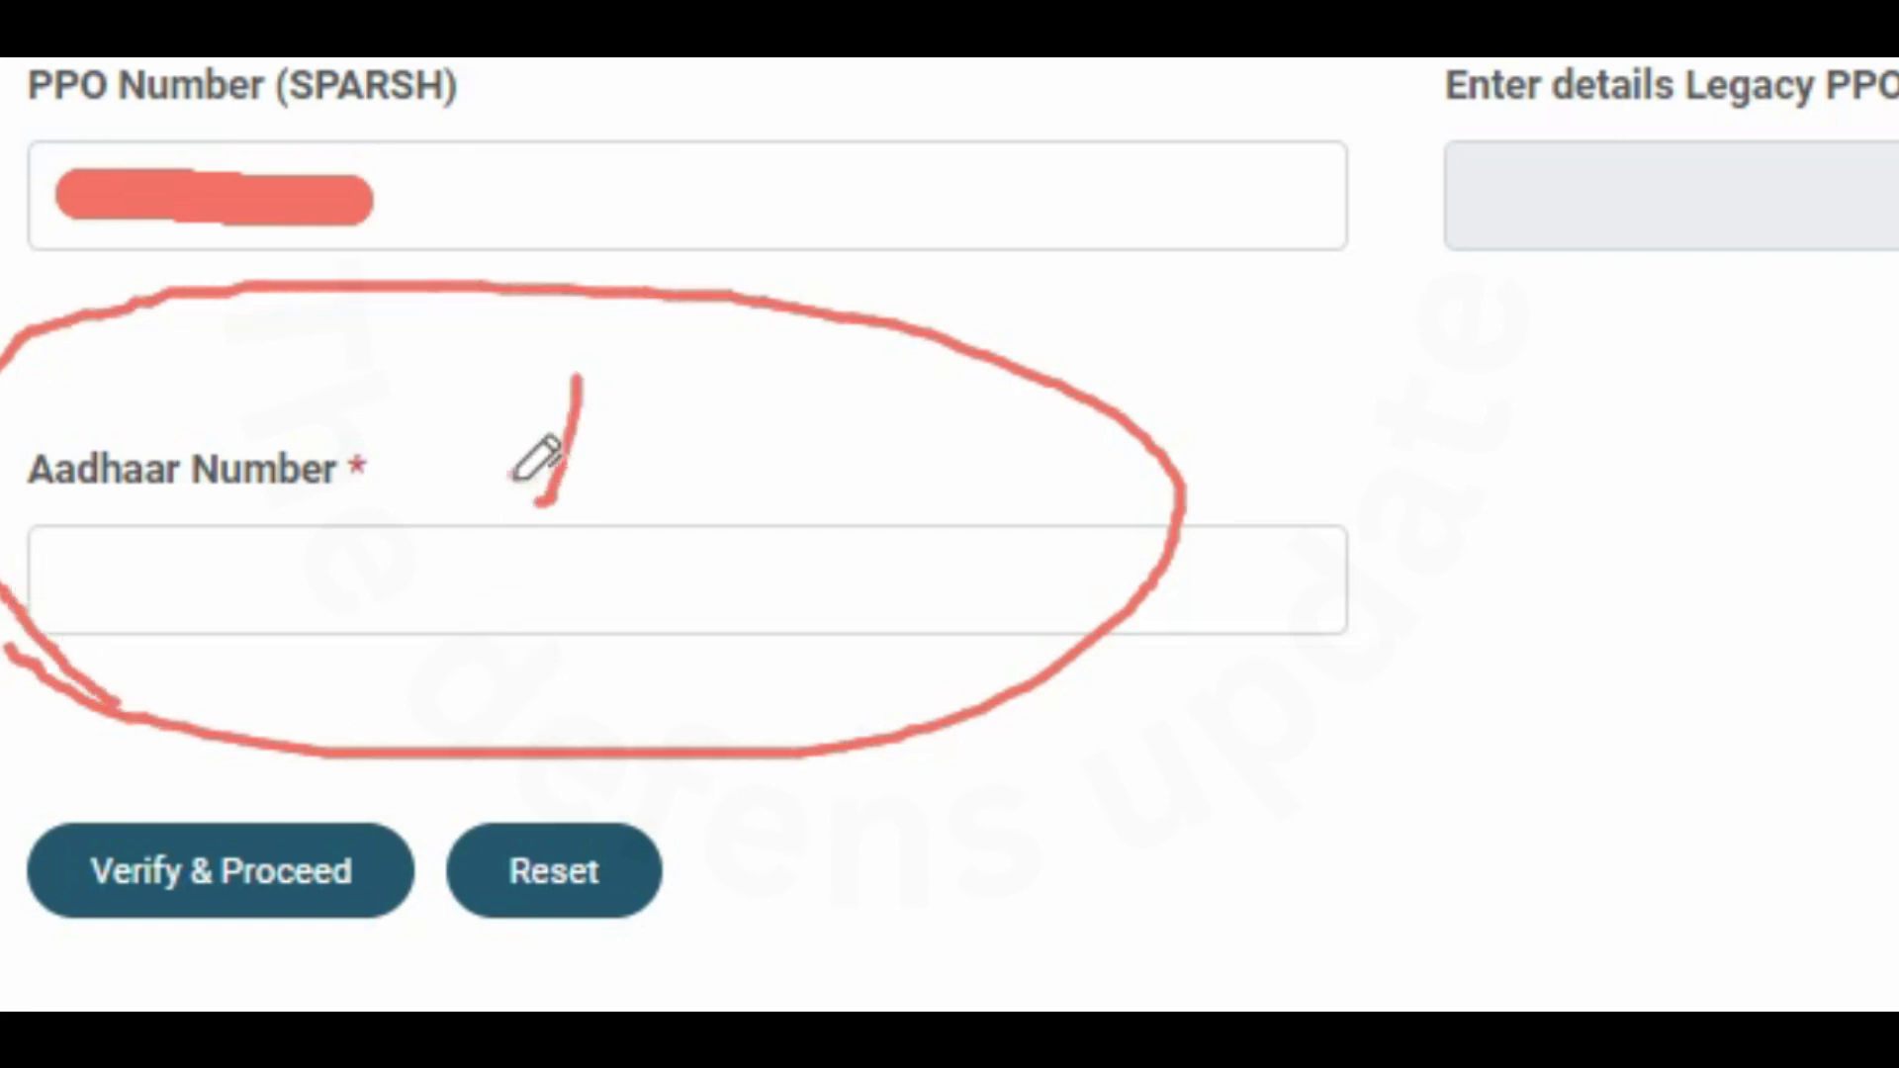
pyautogui.moveTo(451, 896); pyautogui.dragTo(124, 714)
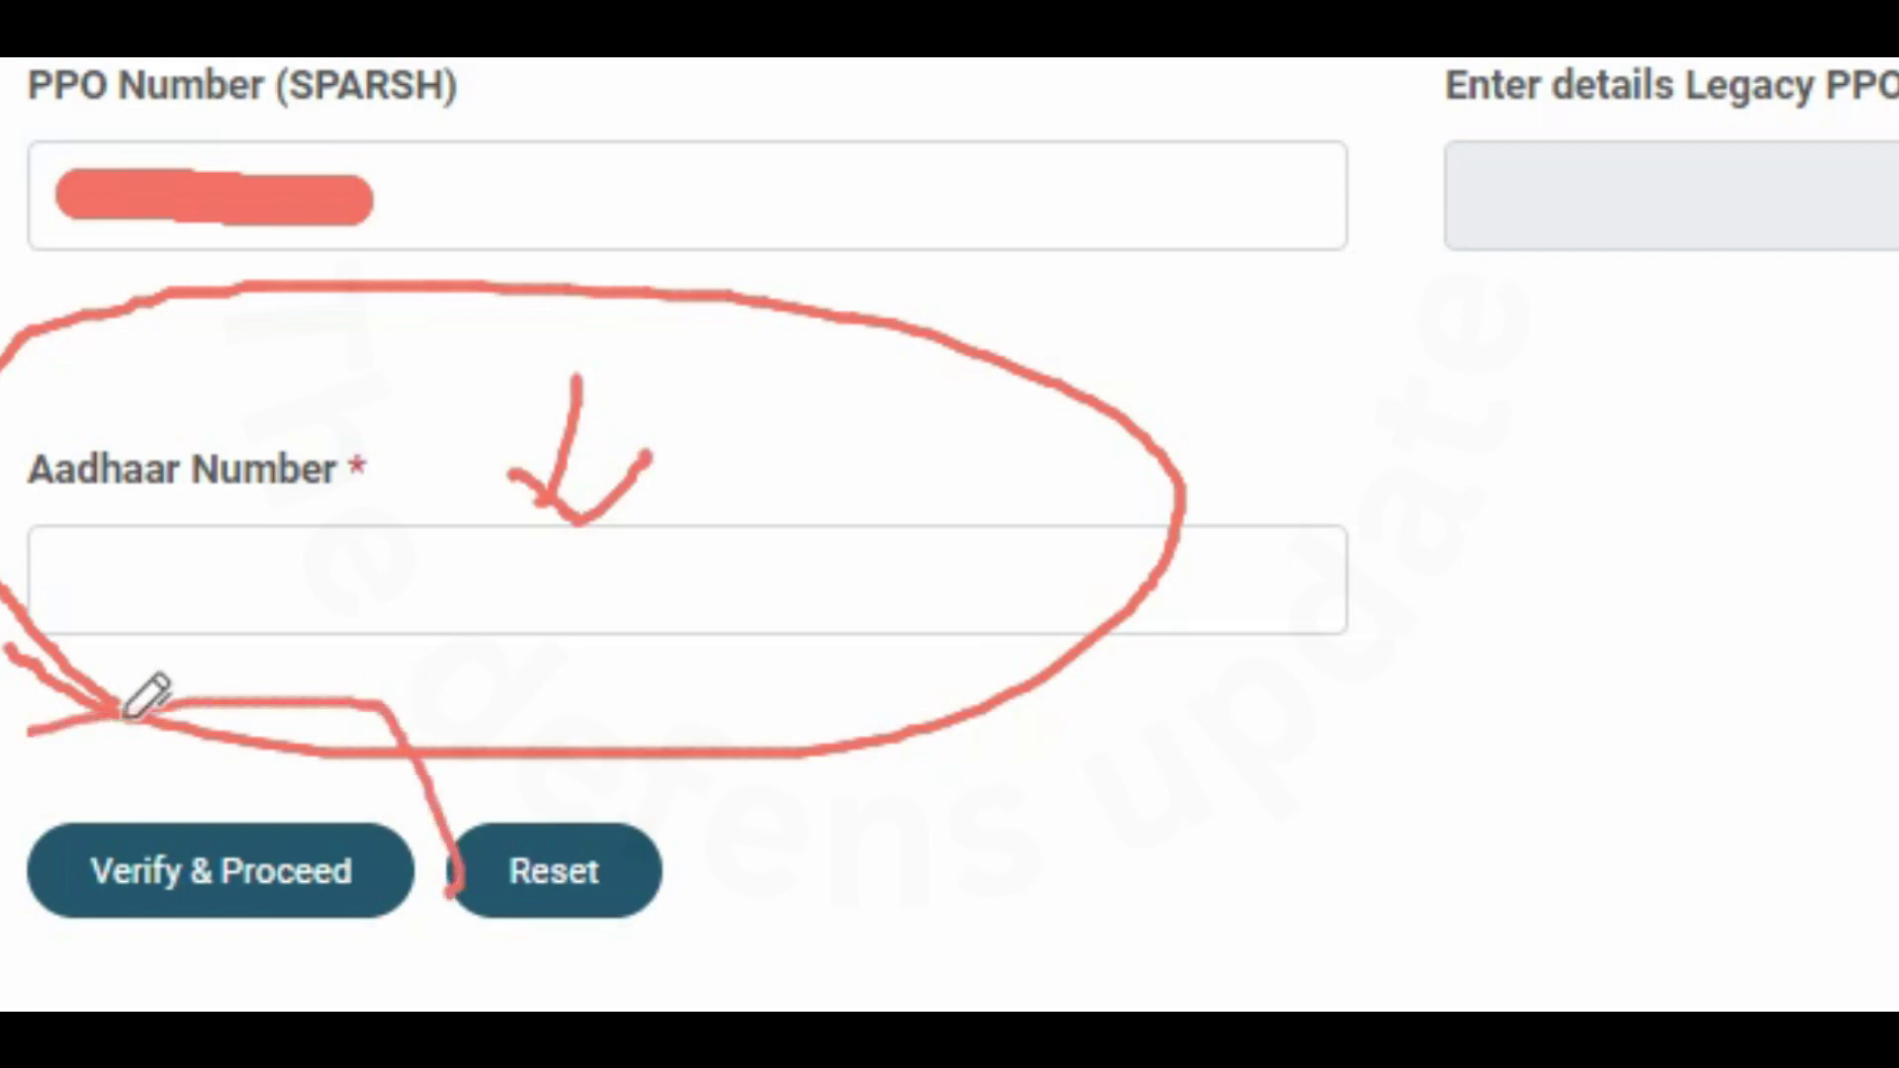
pyautogui.moveTo(174, 995); pyautogui.dragTo(478, 888)
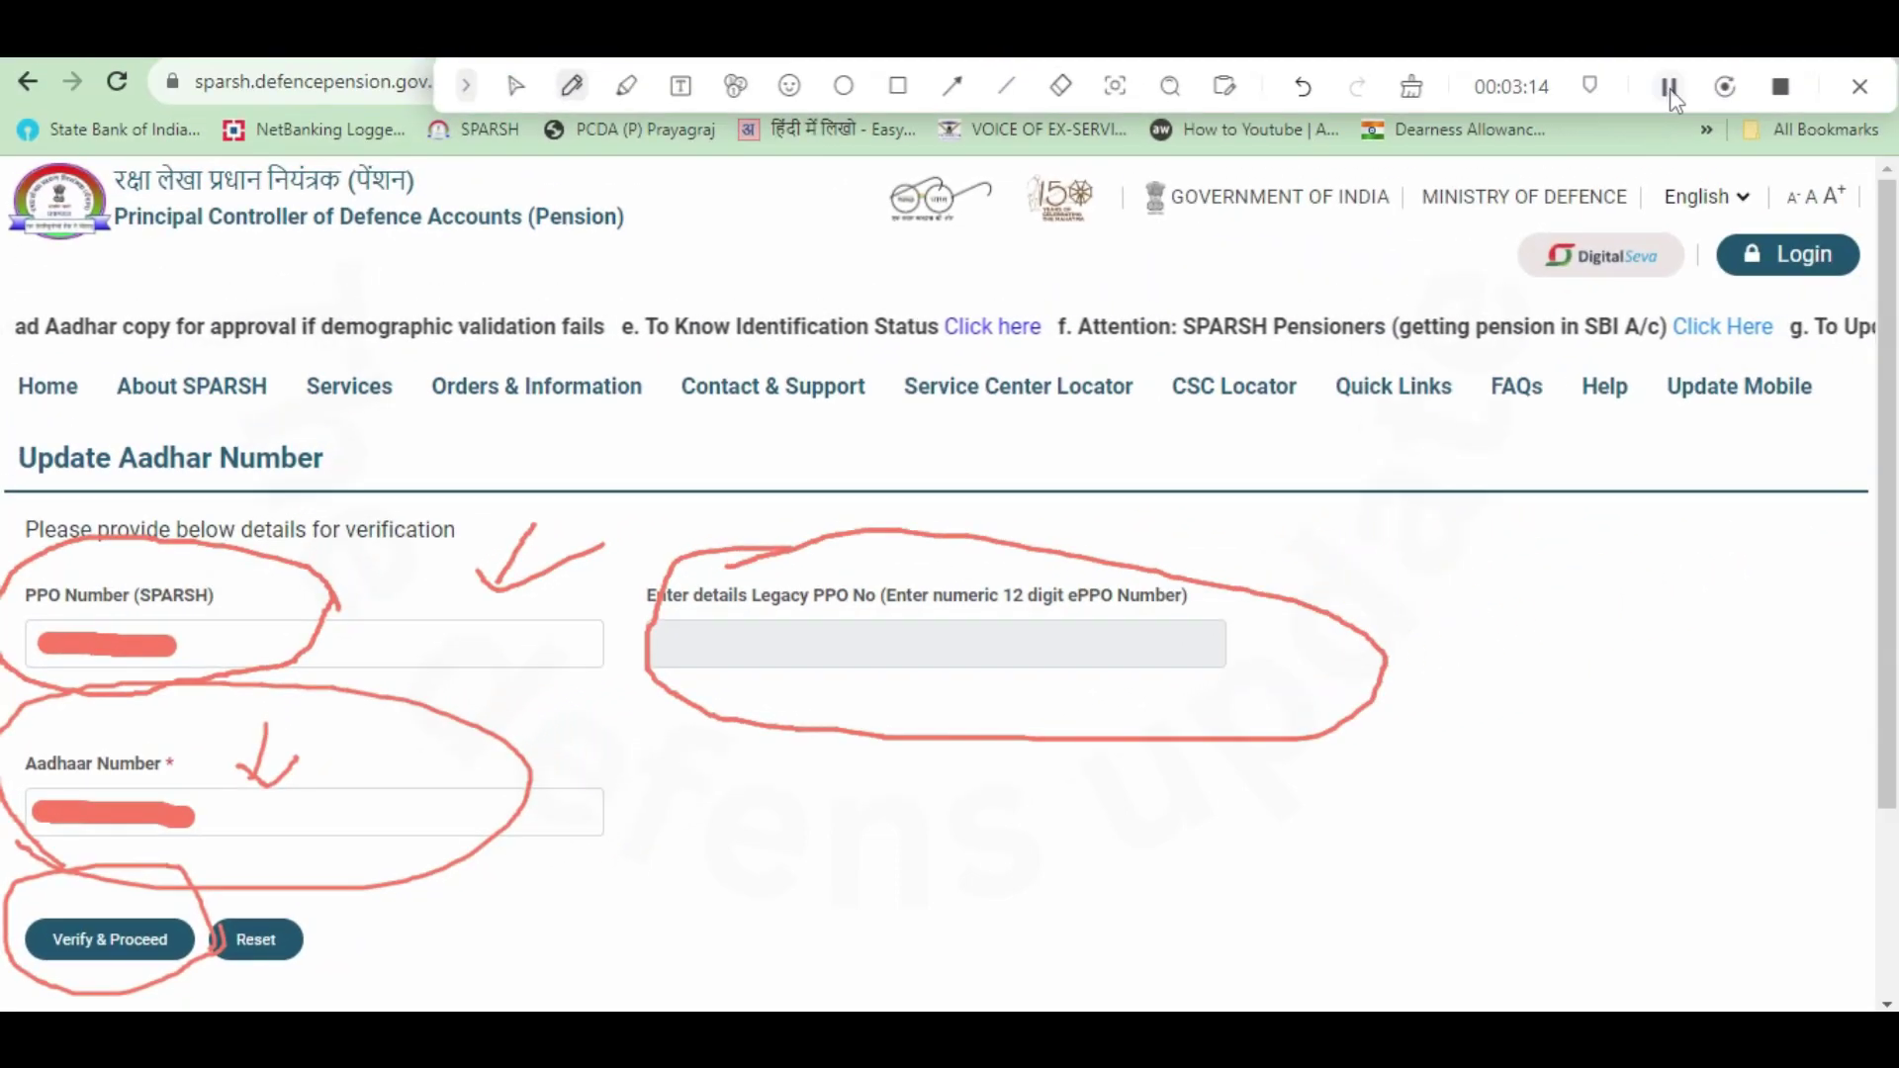
pyautogui.moveTo(18, 388); pyautogui.dragTo(81, 408)
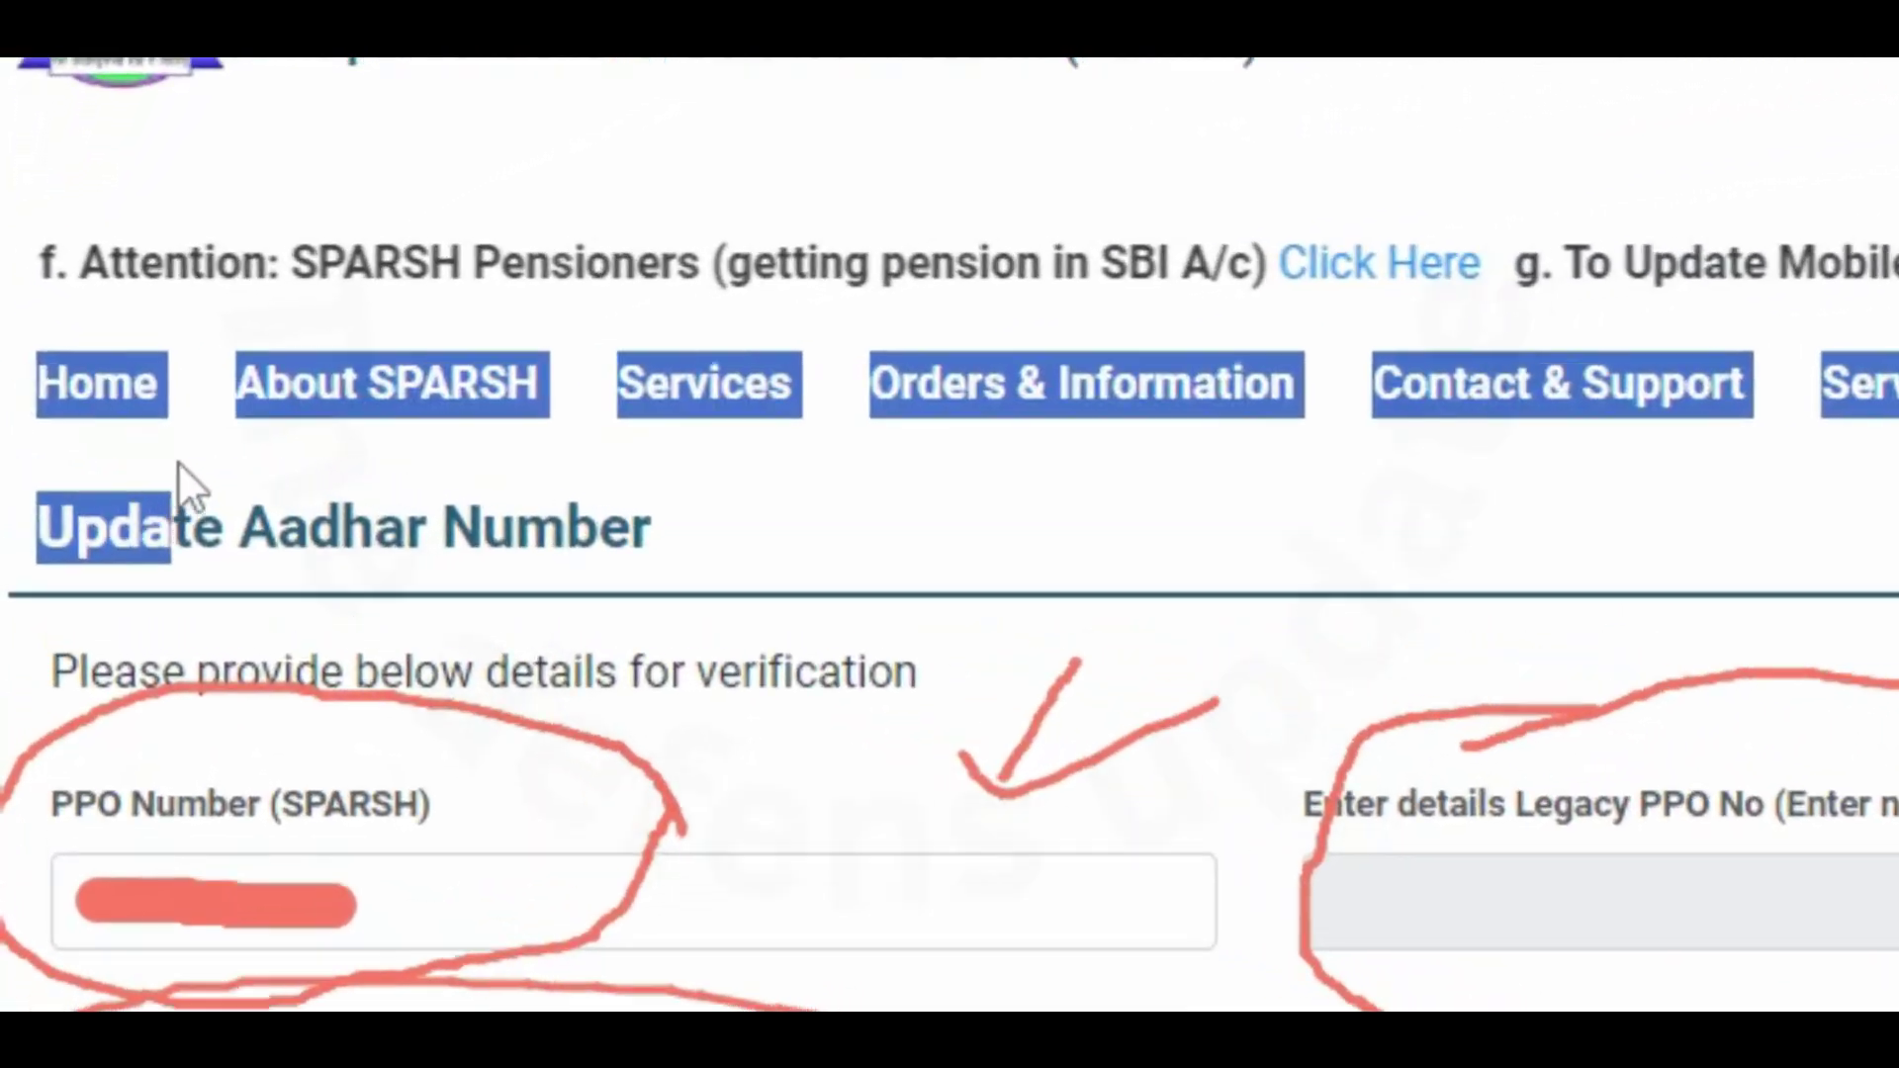
pyautogui.moveTo(207, 464)
pyautogui.mouseDown()
pyautogui.moveTo(331, 410)
pyautogui.moveTo(134, 244)
pyautogui.moveTo(54, 418)
pyautogui.moveTo(222, 533)
pyautogui.mouseUp()
pyautogui.moveTo(351, 426)
pyautogui.mouseDown()
pyautogui.moveTo(373, 247)
pyautogui.moveTo(55, 326)
pyautogui.moveTo(20, 425)
pyautogui.mouseUp()
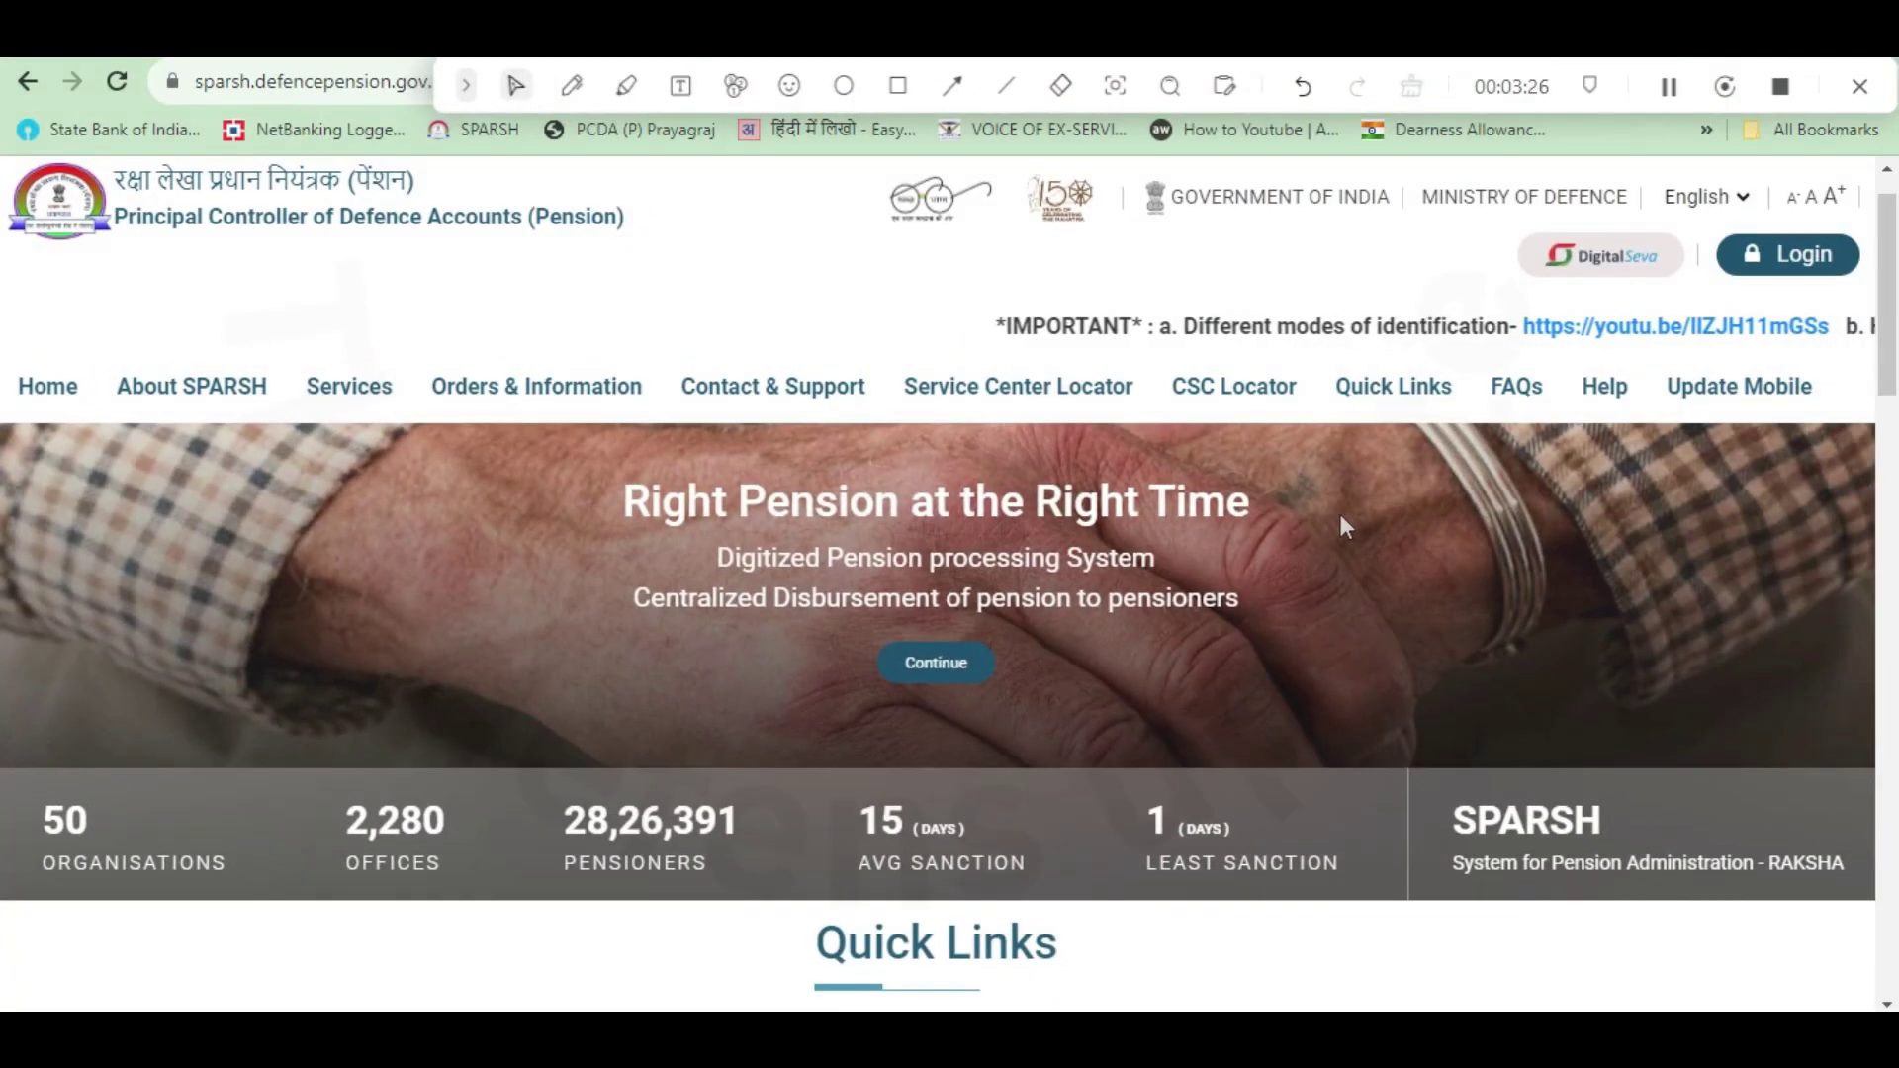
# Step: From Home's View All Services, open Know Your SPARSH PPO And Identification Status
pyautogui.scroll(-9, 1341, 518)
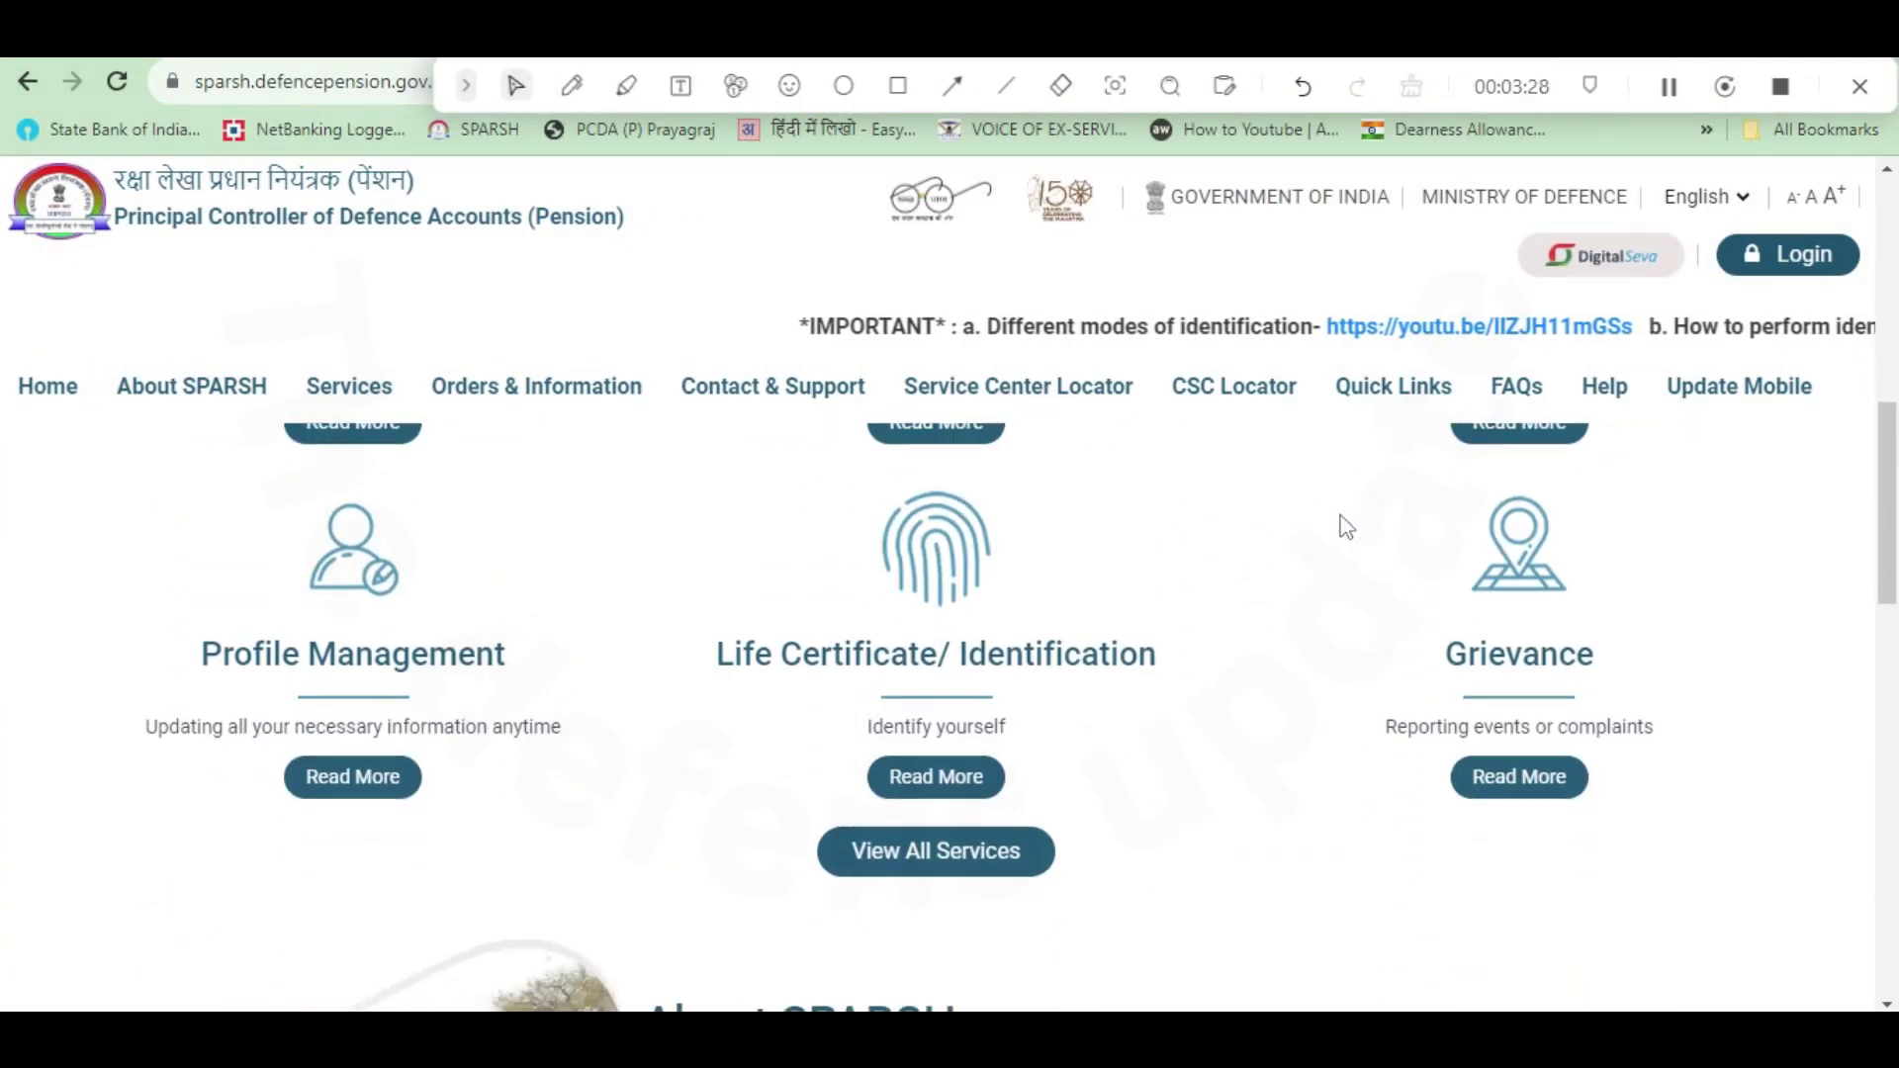
pyautogui.scroll(-2, 1347, 526)
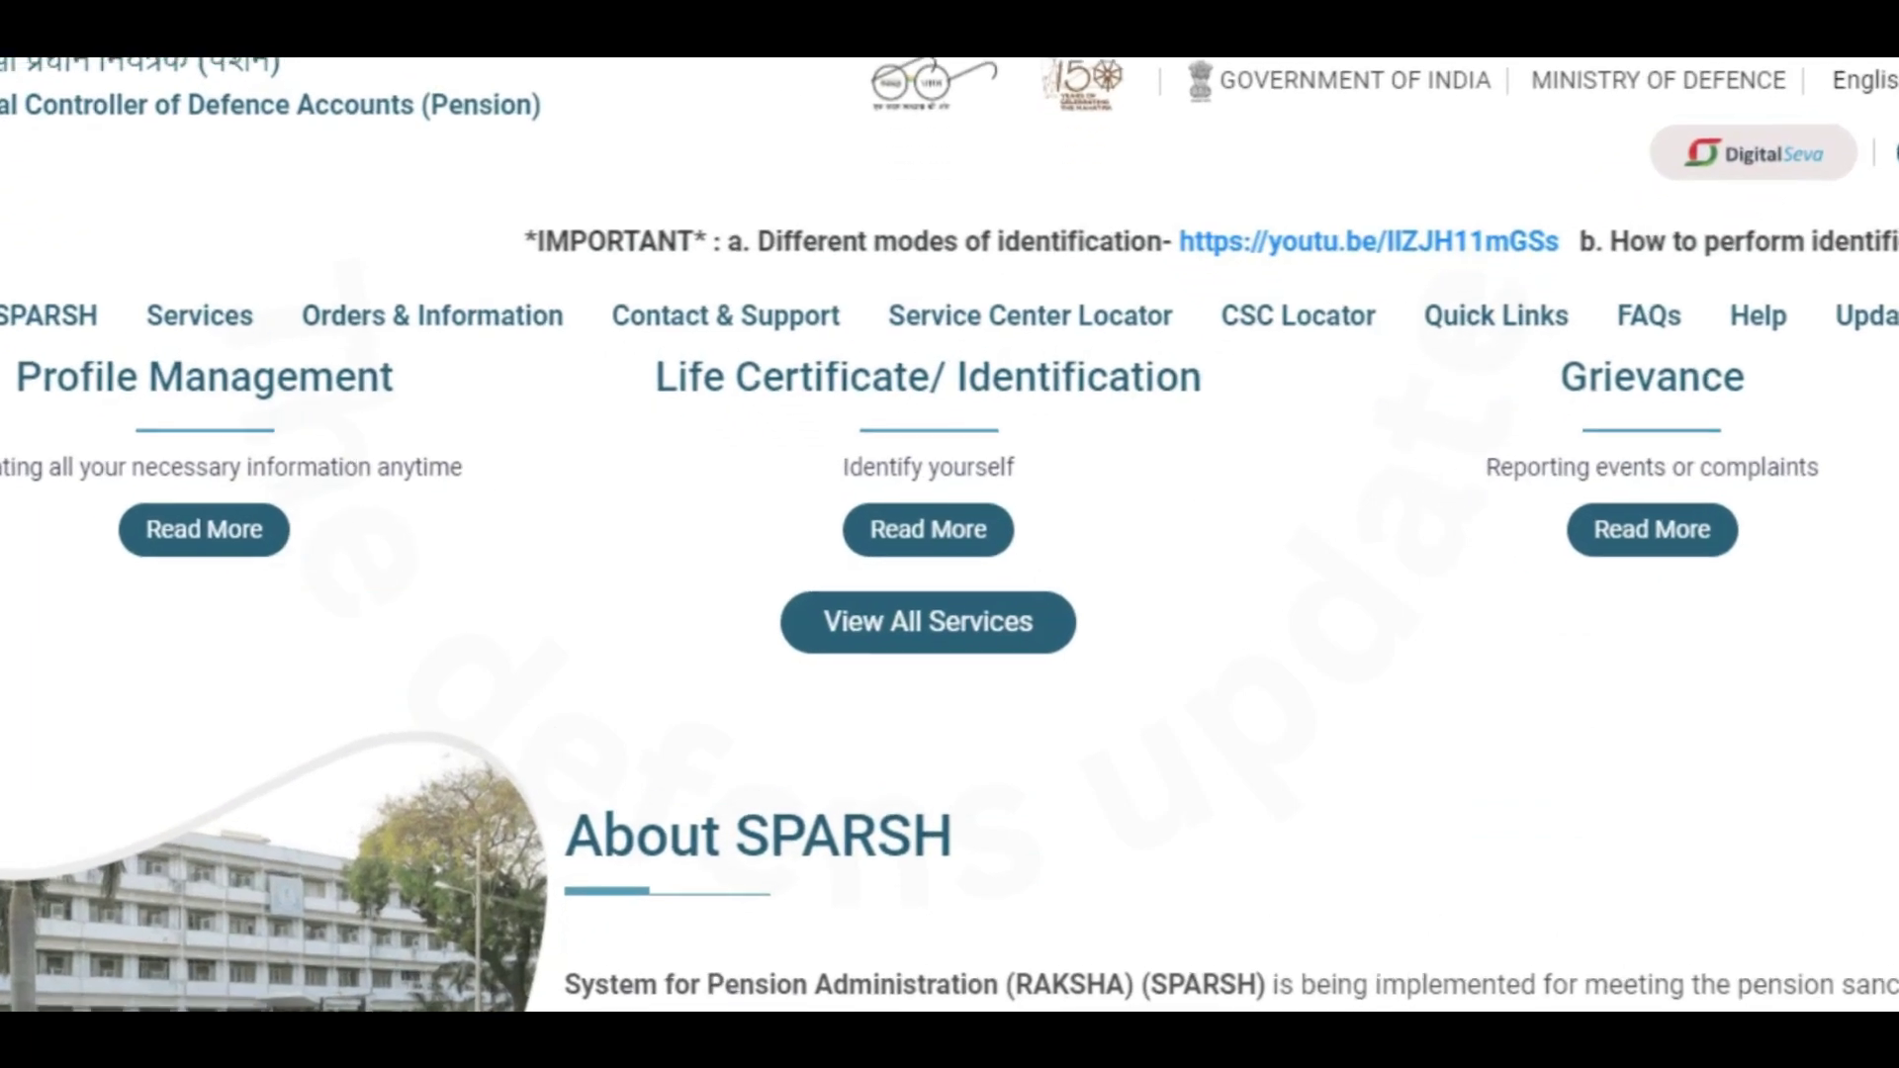
pyautogui.moveTo(802, 606)
pyautogui.mouseDown()
pyautogui.moveTo(791, 681)
pyautogui.moveTo(1141, 525)
pyautogui.moveTo(549, 623)
pyautogui.mouseUp()
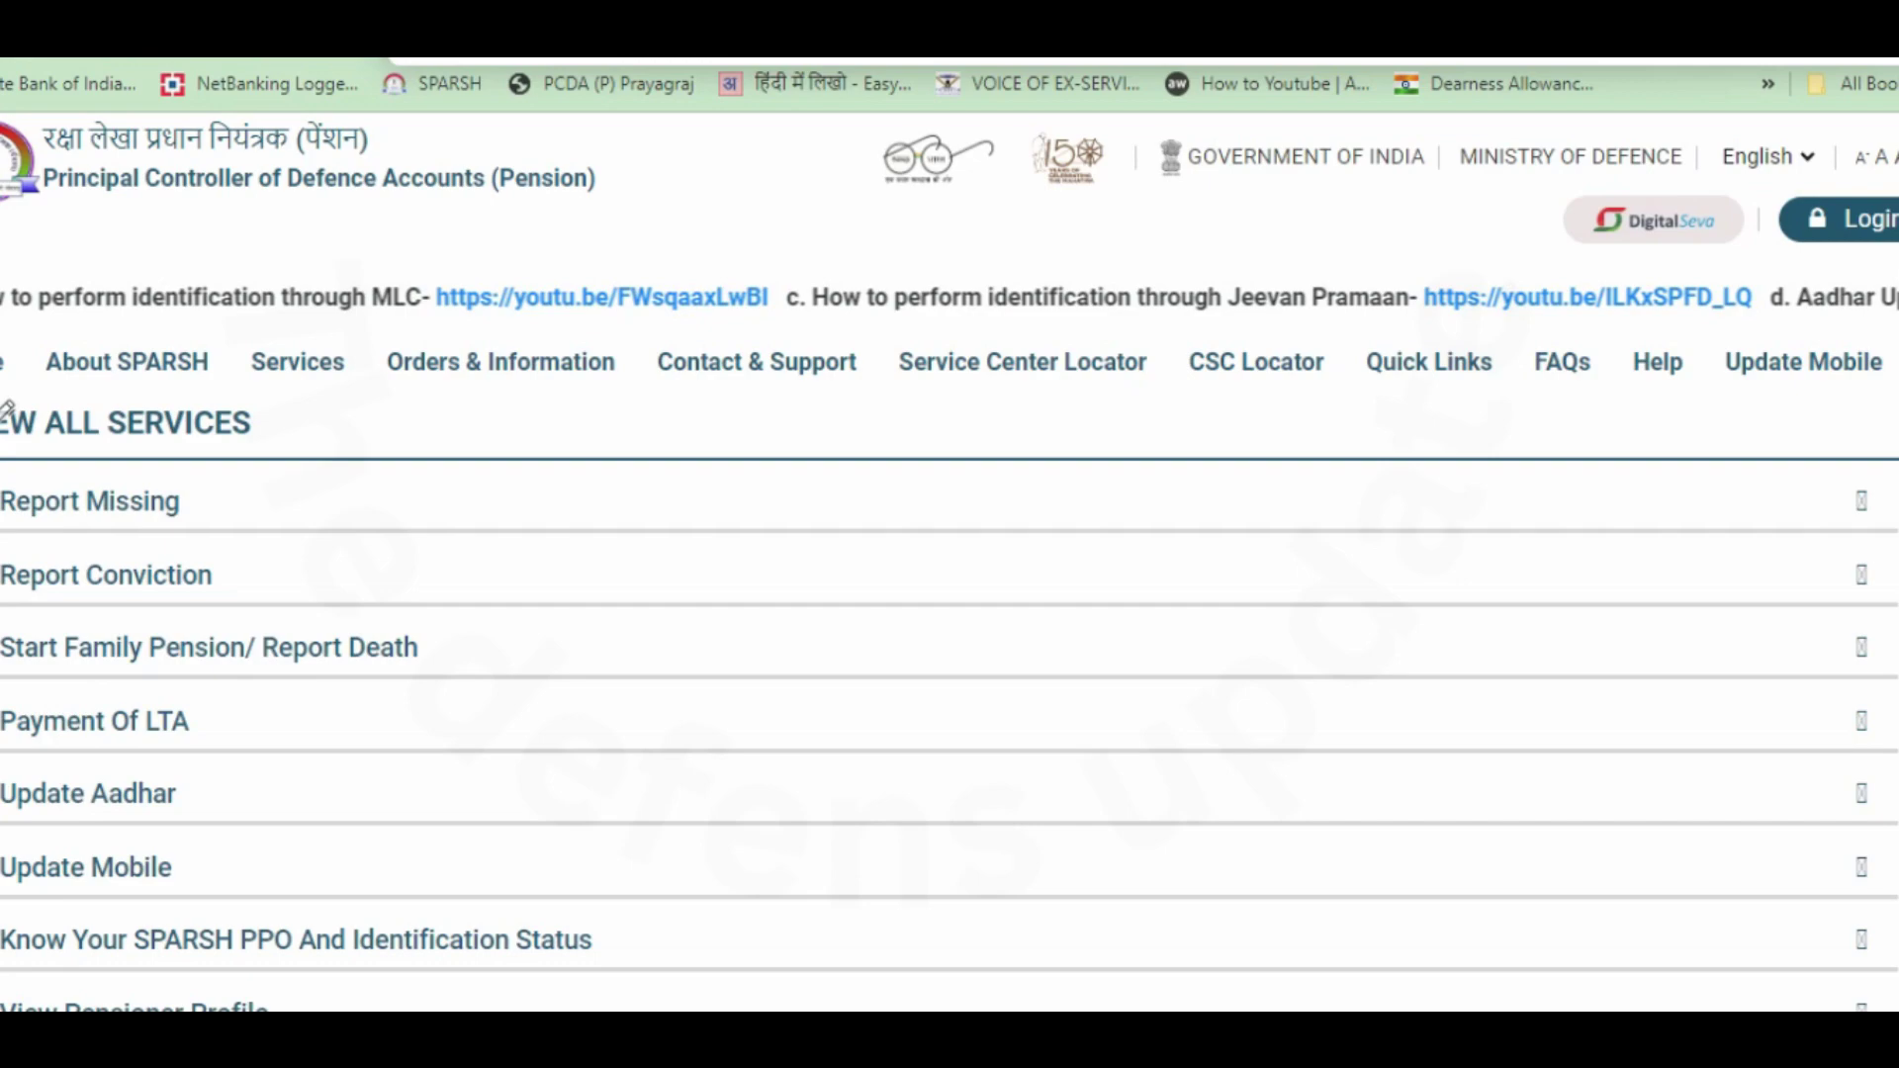
pyautogui.moveTo(57, 403)
pyautogui.mouseDown()
pyautogui.moveTo(26, 482)
pyautogui.moveTo(423, 477)
pyautogui.moveTo(269, 405)
pyautogui.moveTo(29, 414)
pyautogui.mouseUp()
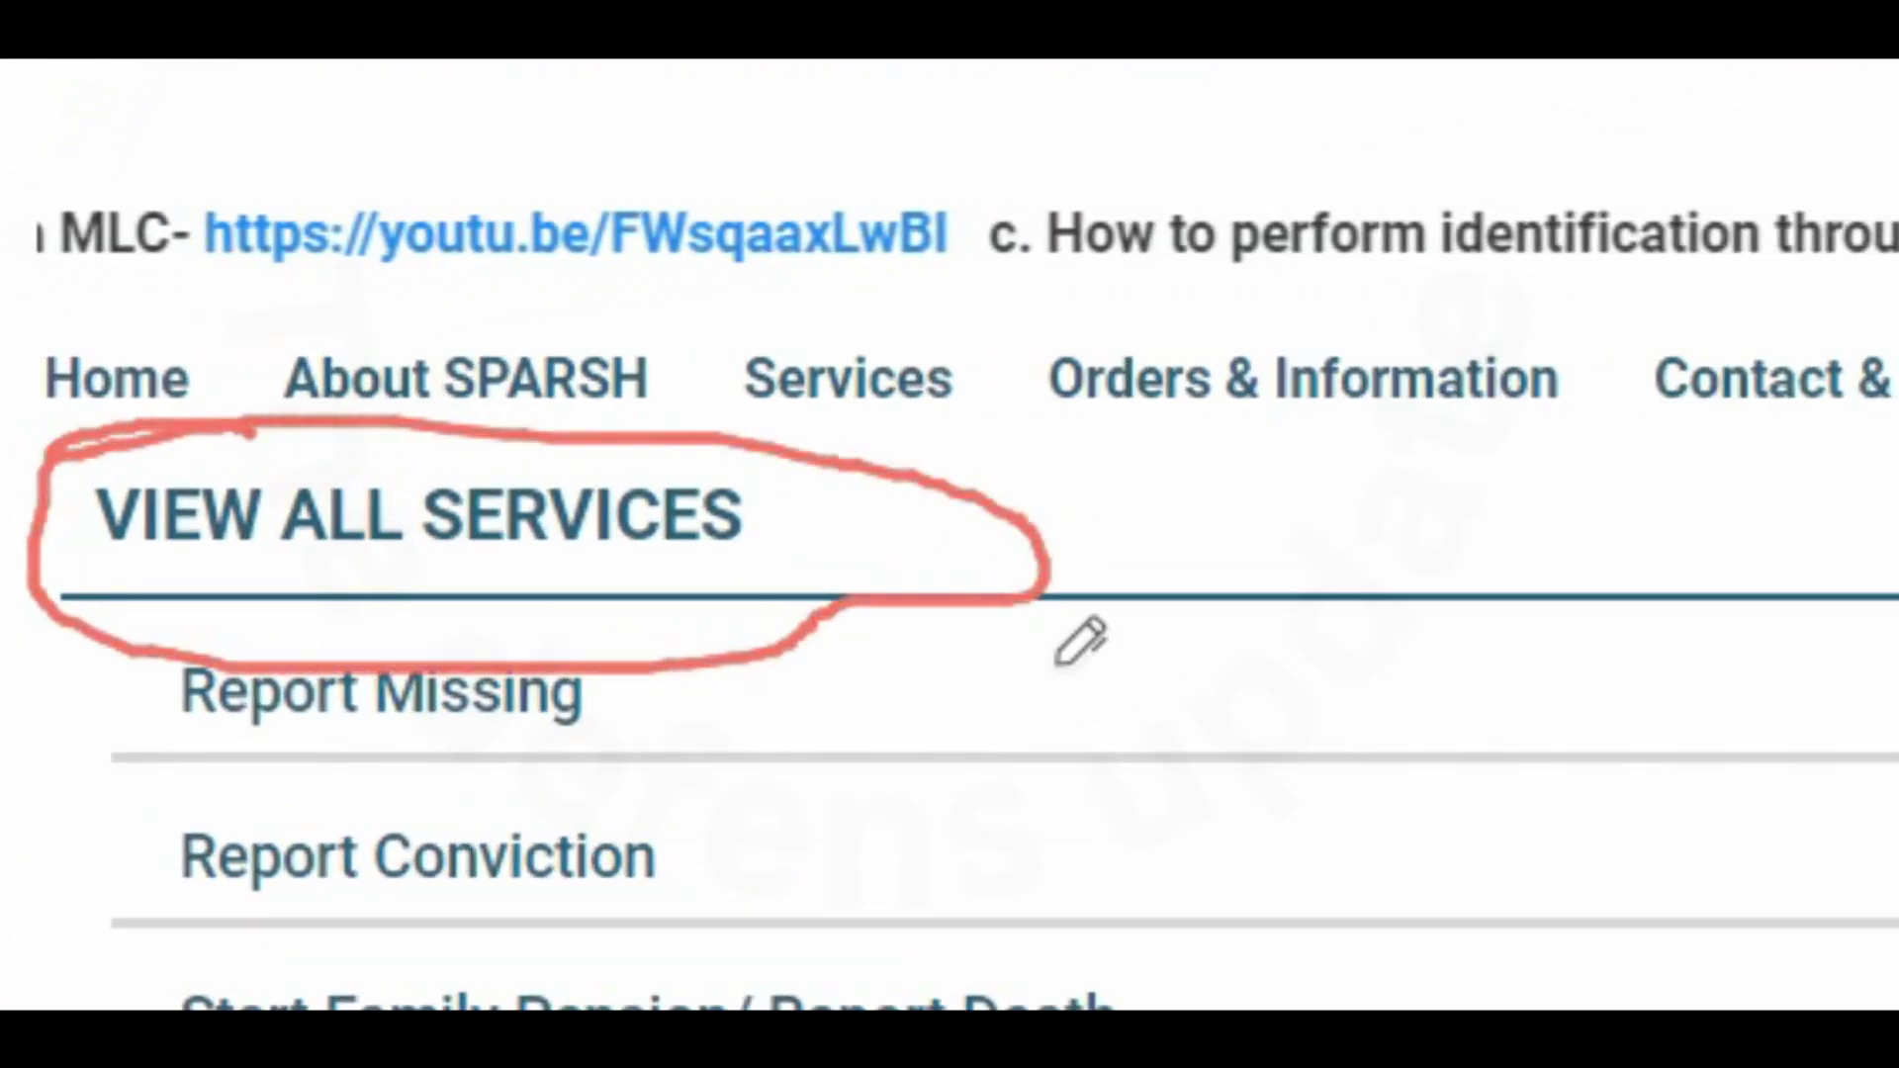
pyautogui.moveTo(1038, 583); pyautogui.dragTo(1340, 964)
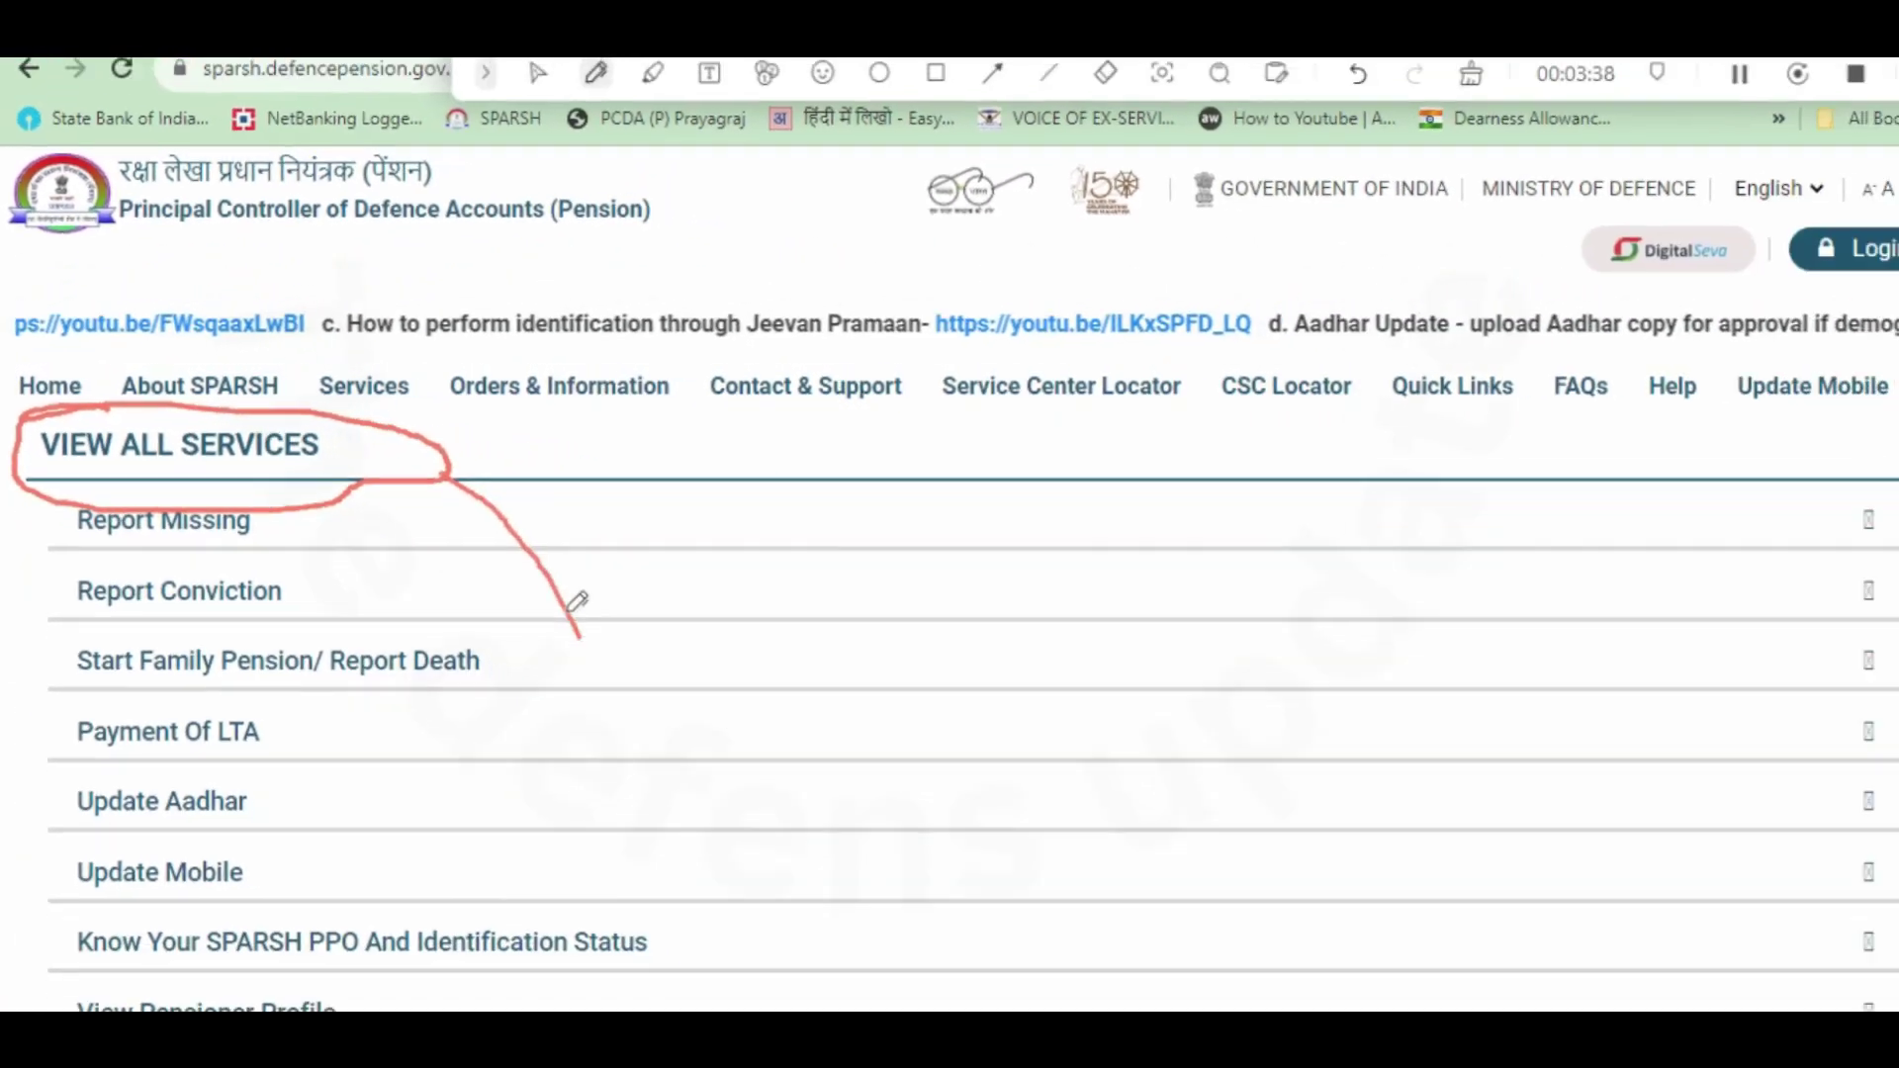
pyautogui.moveTo(570, 610)
pyautogui.mouseDown()
pyautogui.moveTo(591, 895)
pyautogui.moveTo(571, 900)
pyautogui.mouseUp()
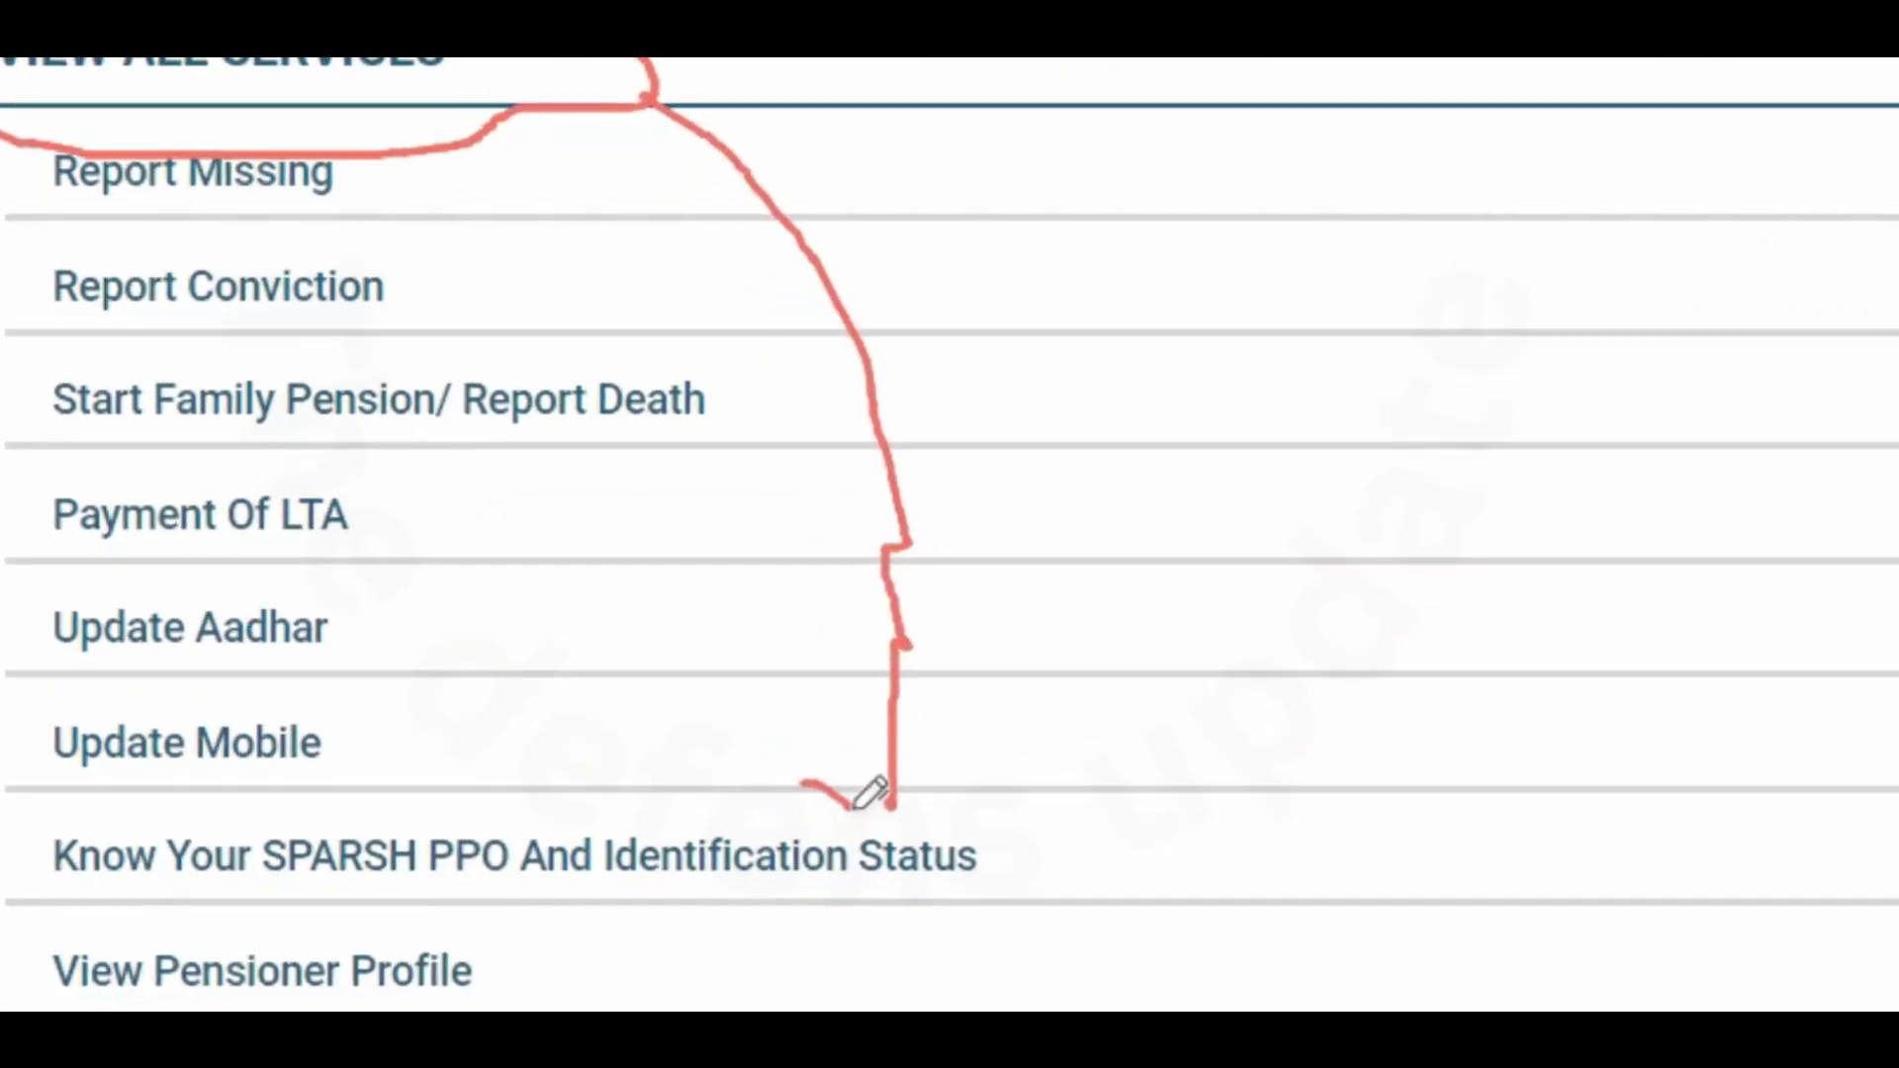
pyautogui.moveTo(856, 806); pyautogui.dragTo(995, 764)
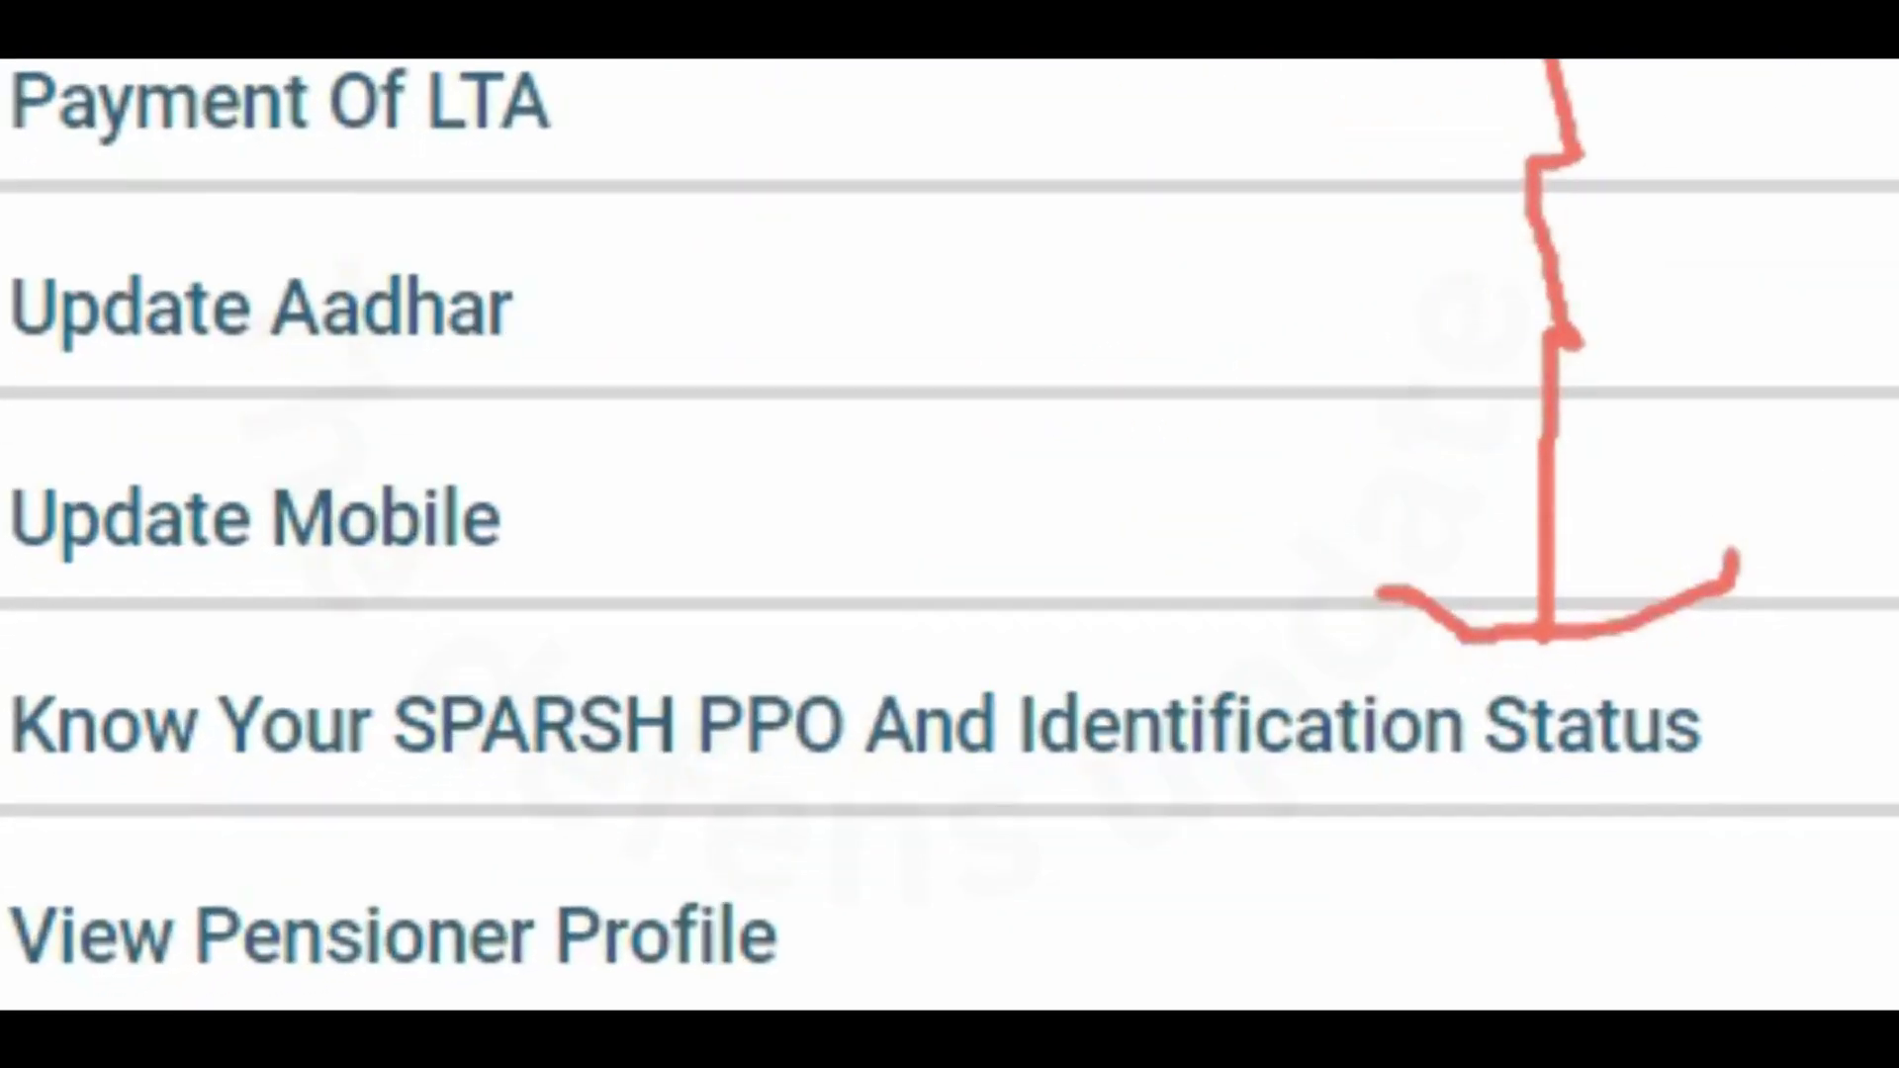
pyautogui.moveTo(803, 682)
pyautogui.mouseDown()
pyautogui.moveTo(384, 811)
pyautogui.moveTo(816, 652)
pyautogui.mouseUp()
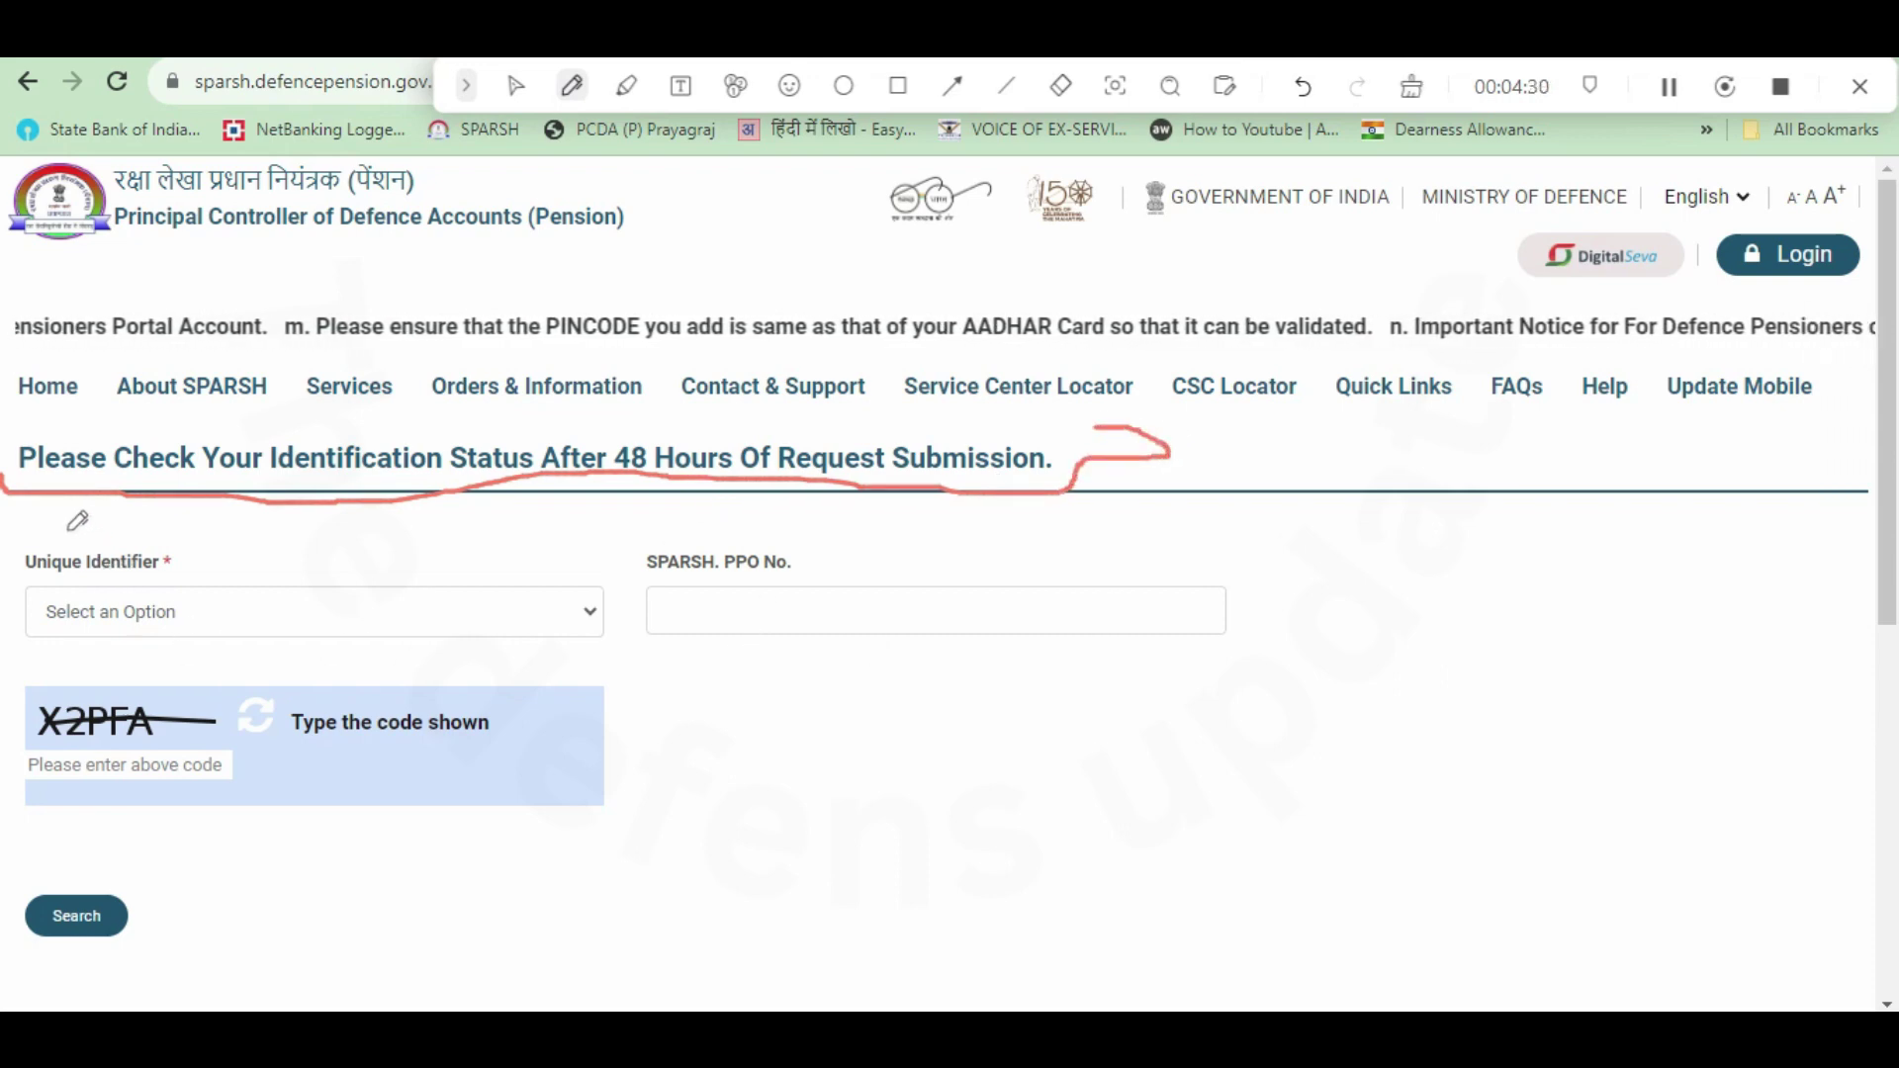
# Step: Expand the Unique Identifier dropdown listing Bank Account No., Personal No., SPARSH PPO NO, E PPO NO
pyautogui.moveTo(59, 522)
pyautogui.mouseDown()
pyautogui.moveTo(8, 539)
pyautogui.moveTo(20, 572)
pyautogui.moveTo(168, 572)
pyautogui.moveTo(97, 516)
pyautogui.moveTo(20, 523)
pyautogui.mouseUp()
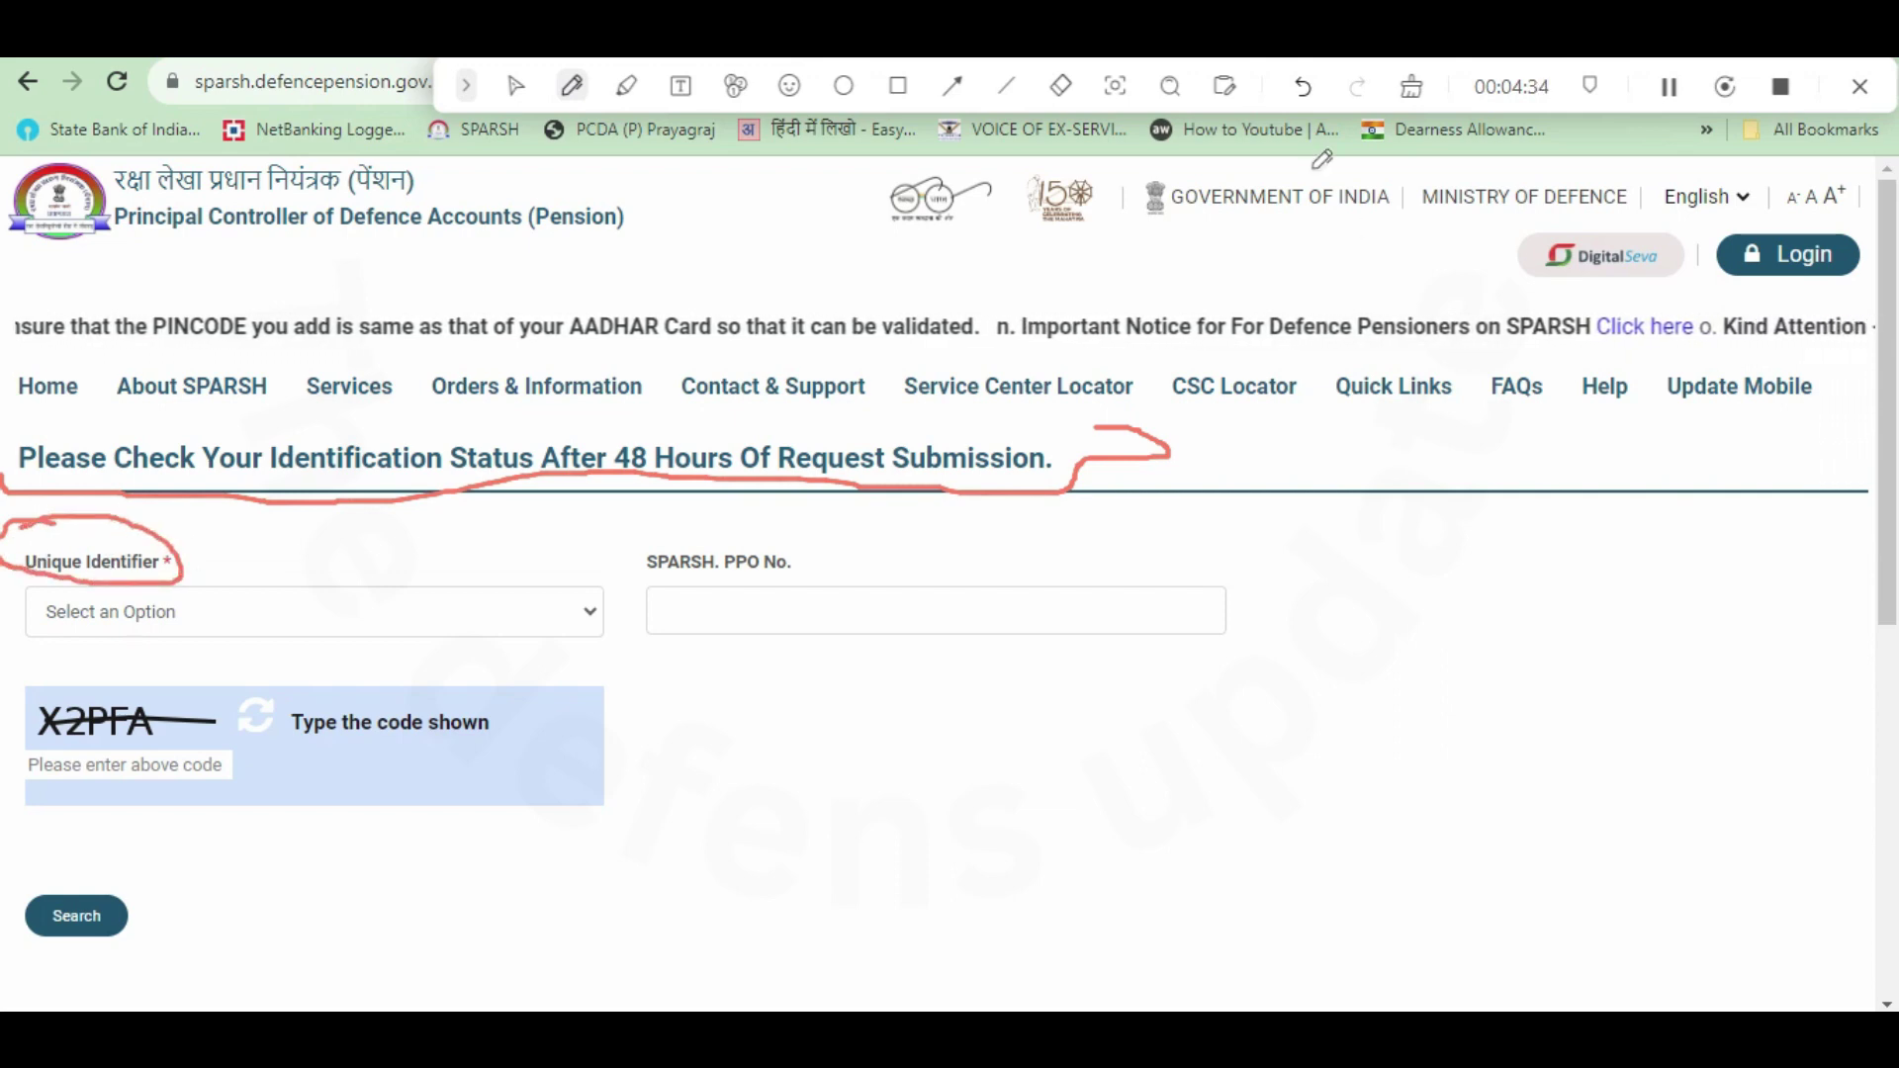
pyautogui.click(1669, 87)
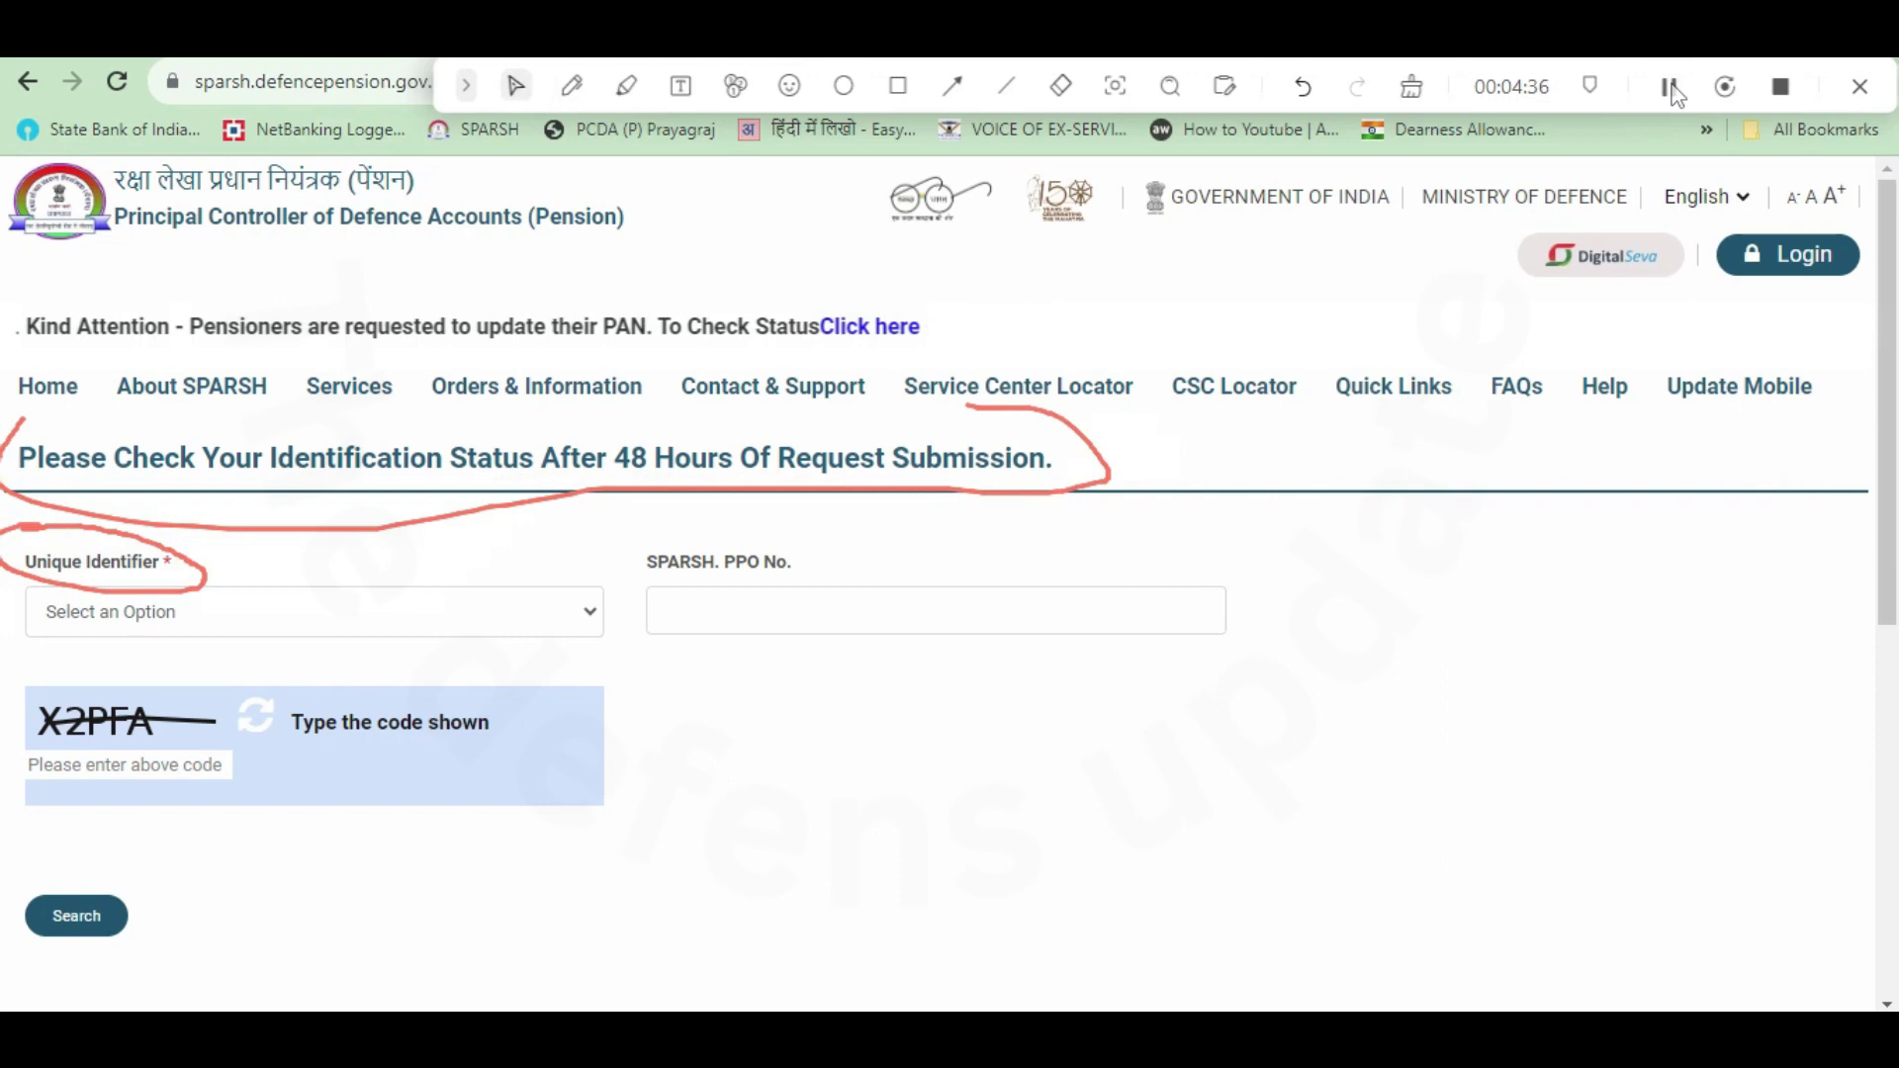
pyautogui.click(592, 615)
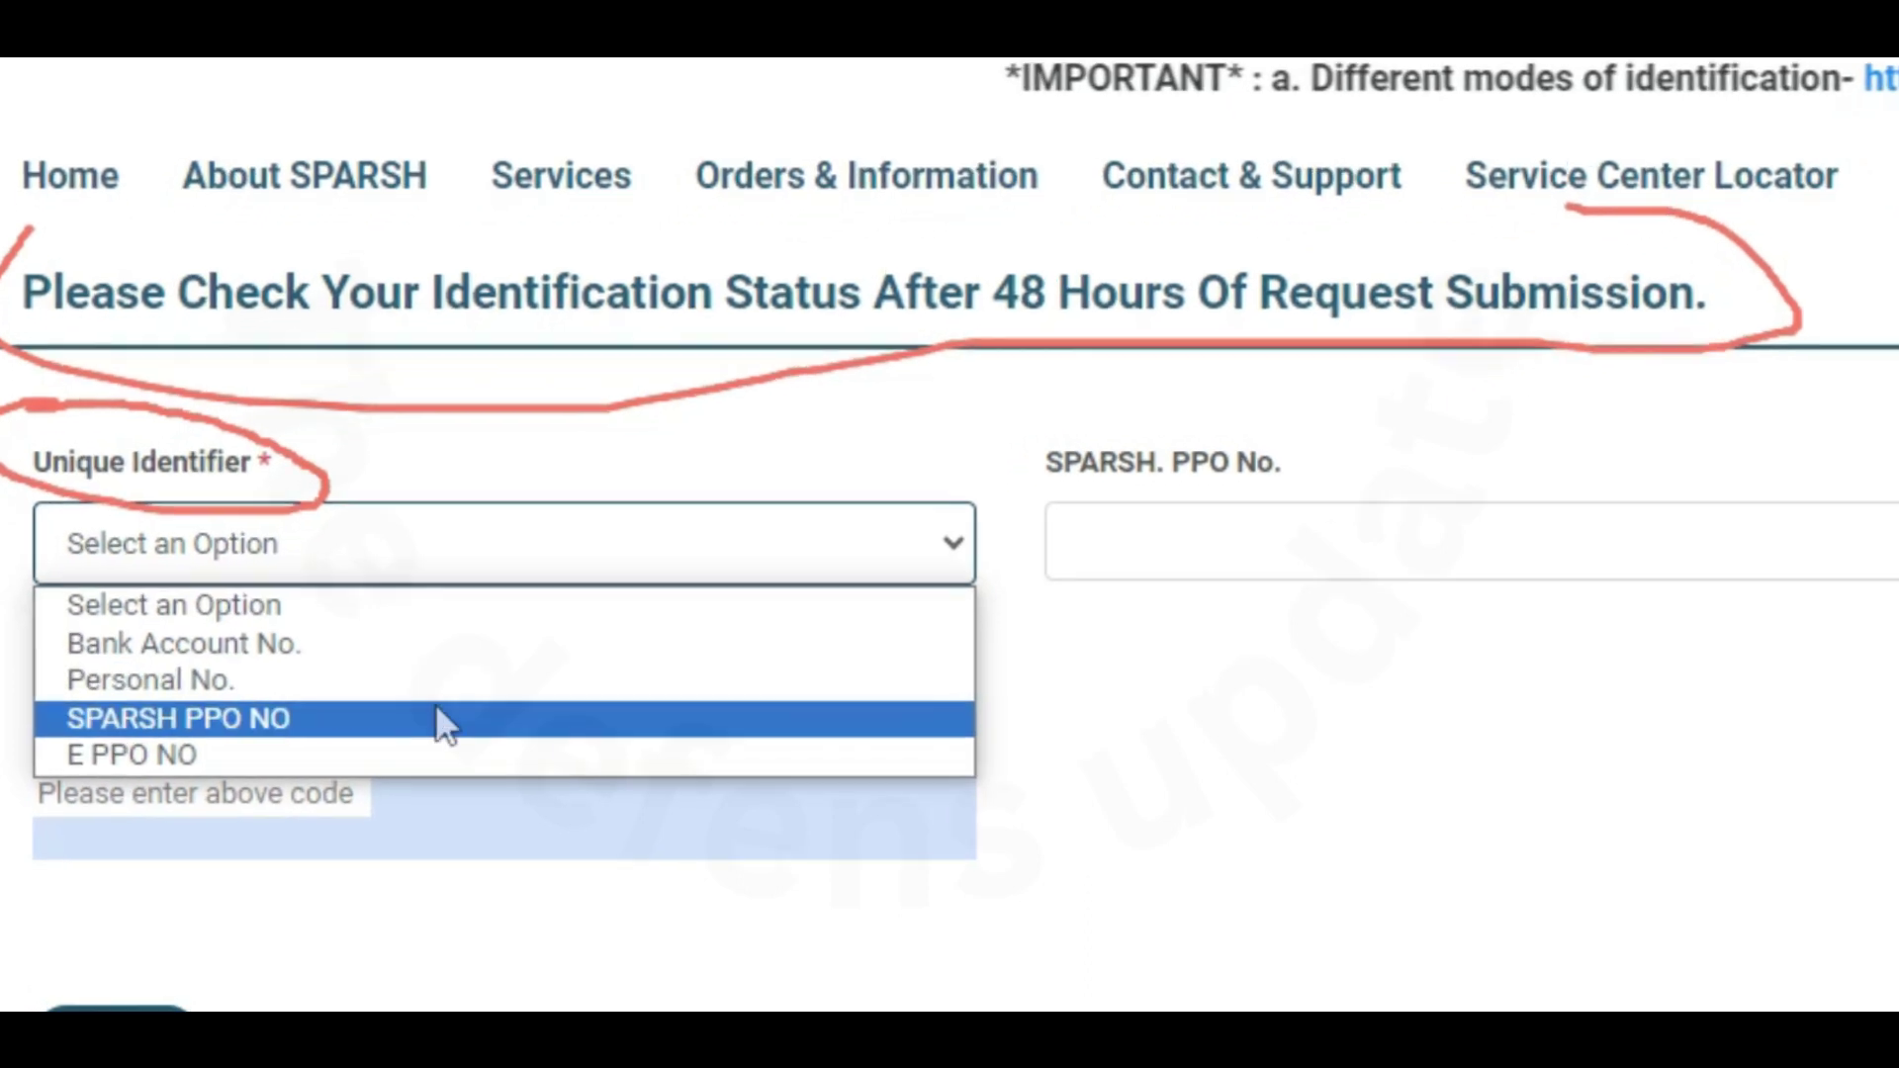
# Step: Choose Personal No. as the Unique Identifier, switching the field to IC/Regimental/GPF No
pyautogui.click(458, 680)
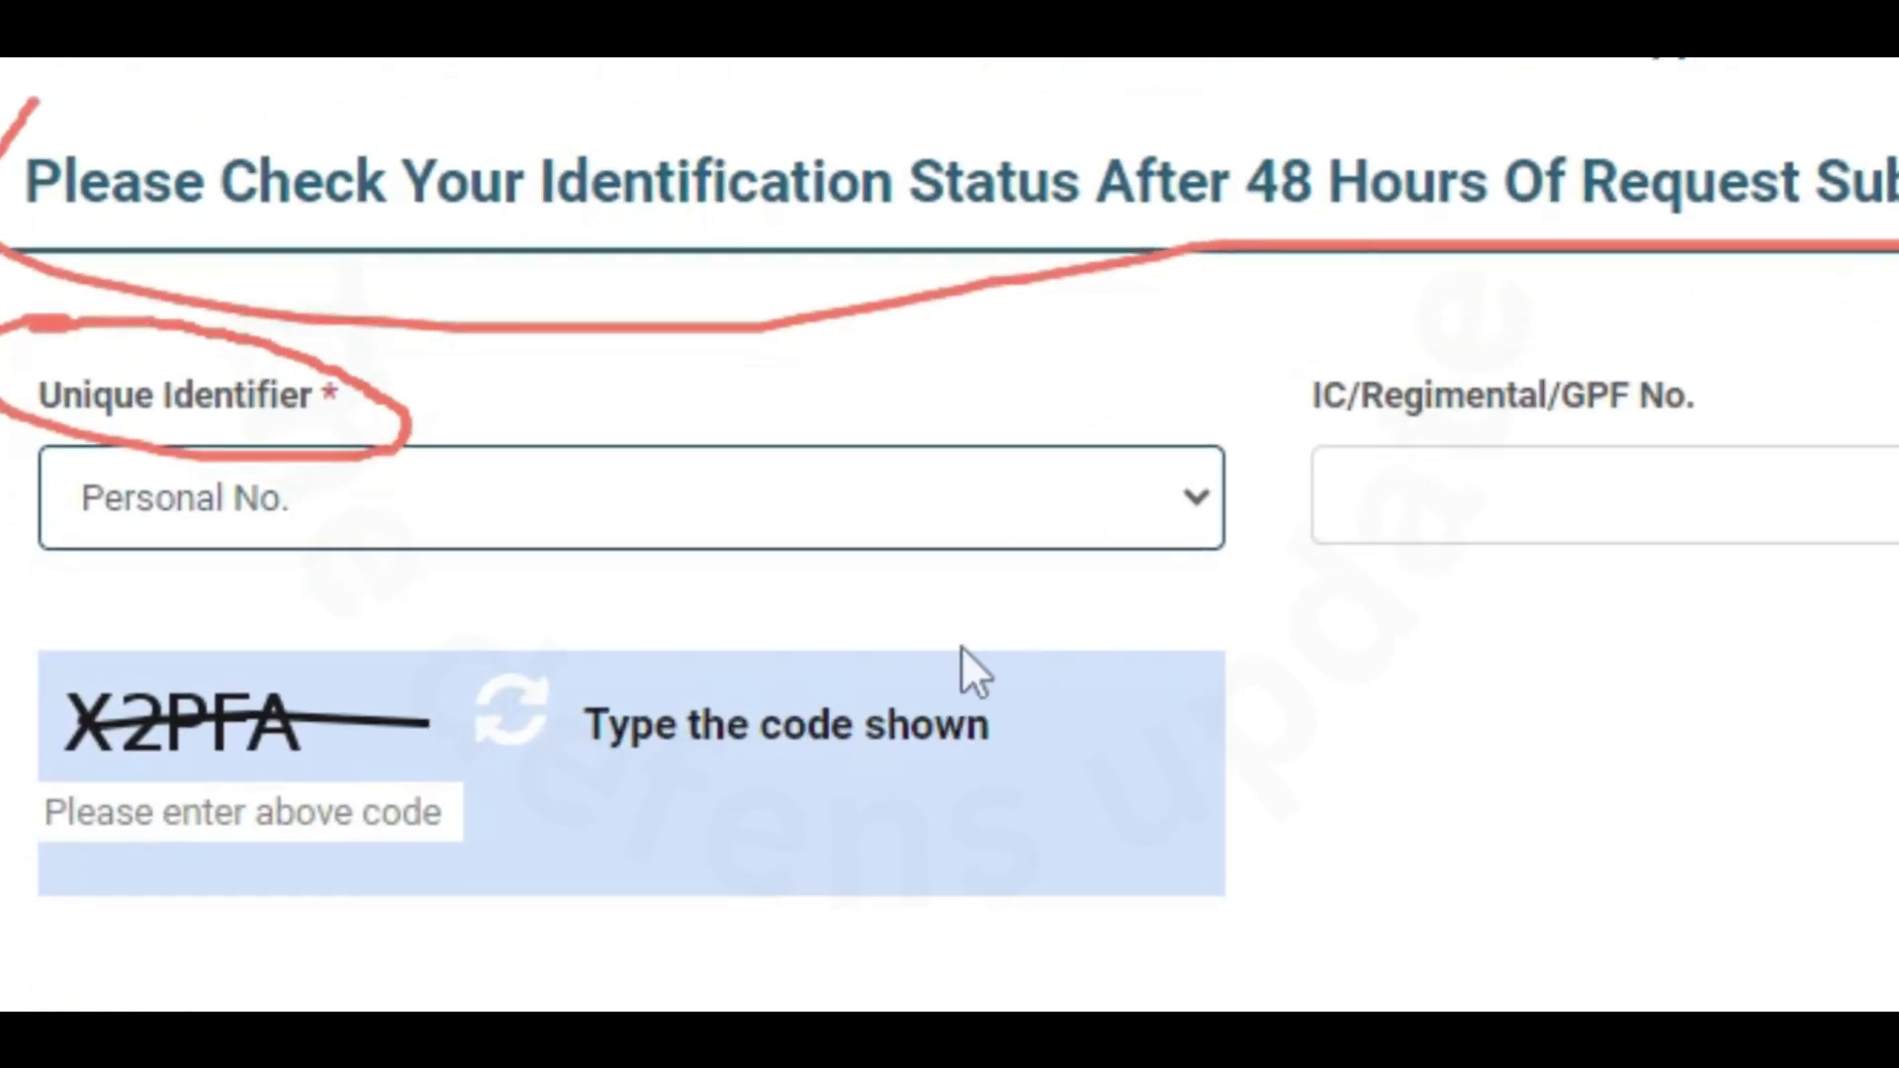